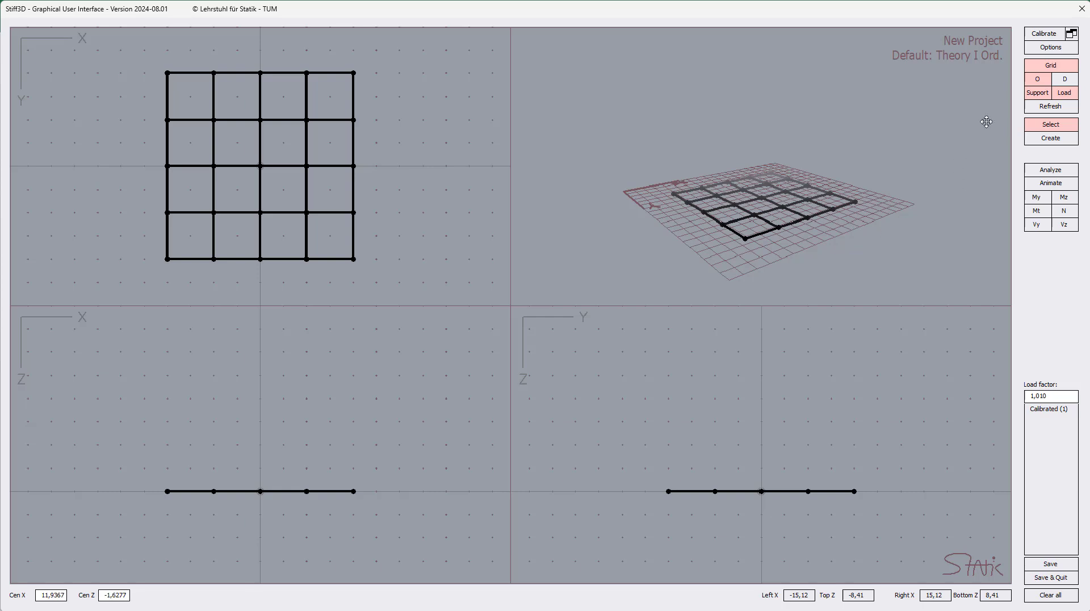
Try to select the node at X 2, Y 2 and move it vertically in the XZ view.
{"action": "left_click", "coordinate": [1051, 138]}
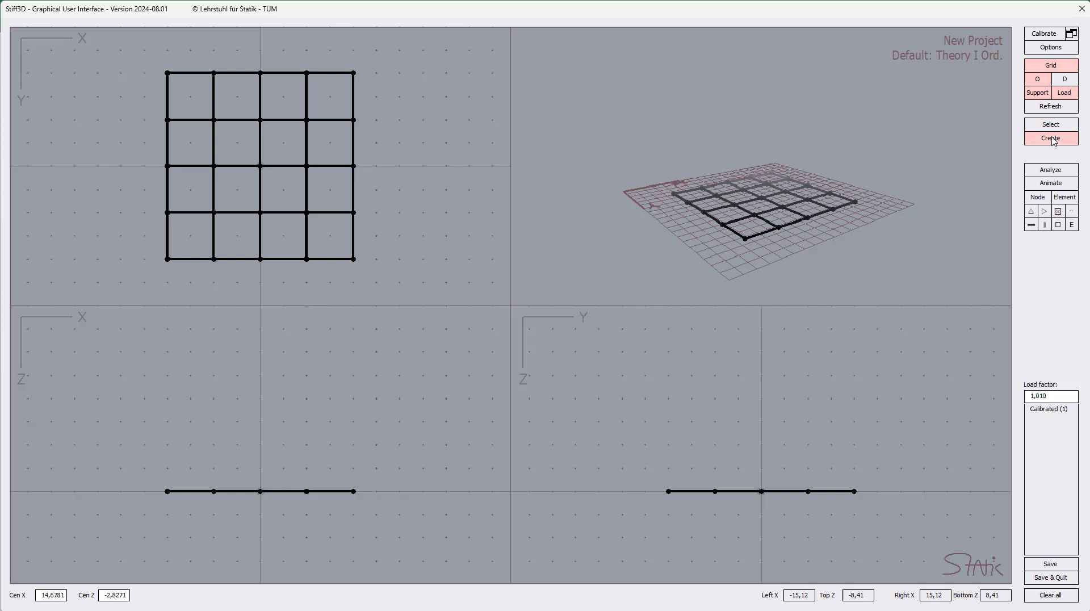
{"action": "left_click", "coordinate": [1036, 196]}
{"action": "left_click", "coordinate": [307, 212]}
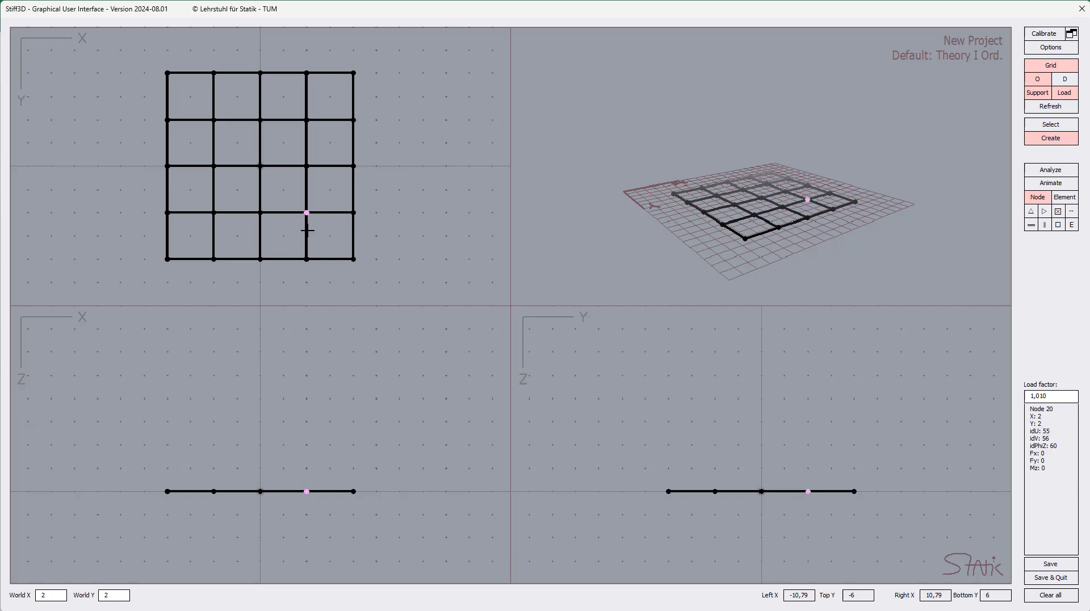
{"action": "mouse_move", "coordinate": [306, 491]}
{"action": "left_mouse_down"}
{"action": "mouse_move", "coordinate": [307, 463]}
{"action": "mouse_move", "coordinate": [329, 445]}
{"action": "mouse_move", "coordinate": [386, 459]}
{"action": "mouse_move", "coordinate": [307, 451]}
{"action": "mouse_move", "coordinate": [306, 489]}
{"action": "left_mouse_up"}
{"action": "left_click_drag", "start_coordinate": [342, 431], "coordinate": [364, 440]}
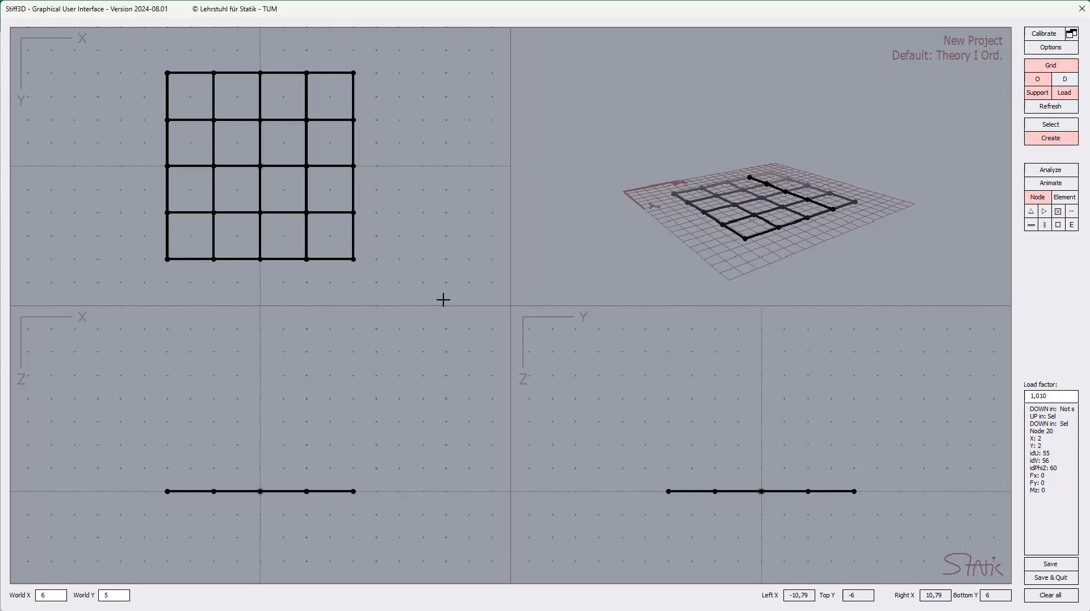
Delete the entire existing grid model.
{"action": "left_click", "coordinate": [1057, 599]}
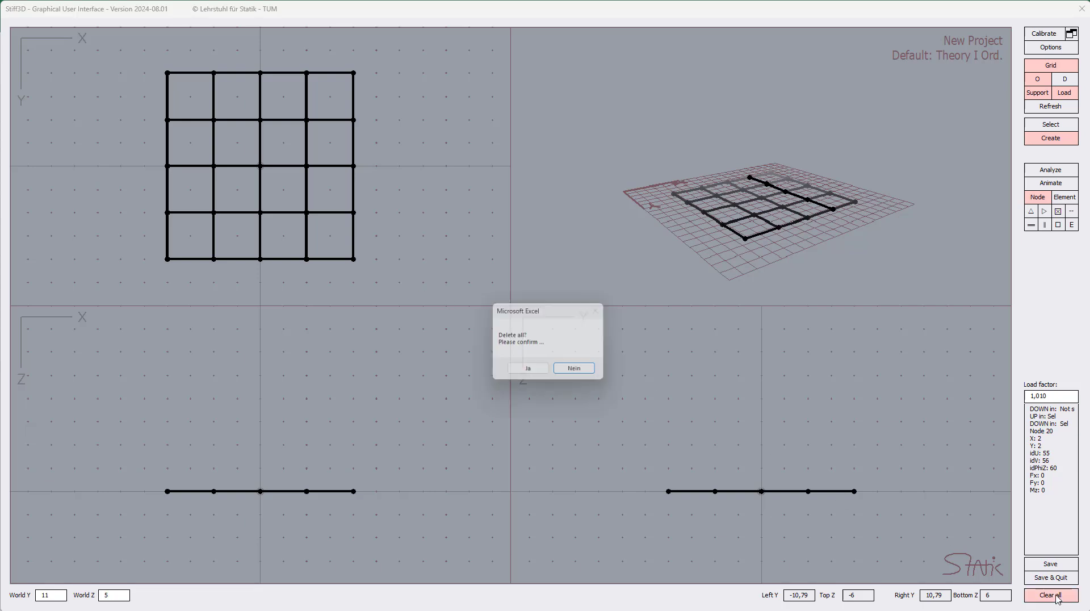
{"action": "left_click", "coordinate": [528, 369]}
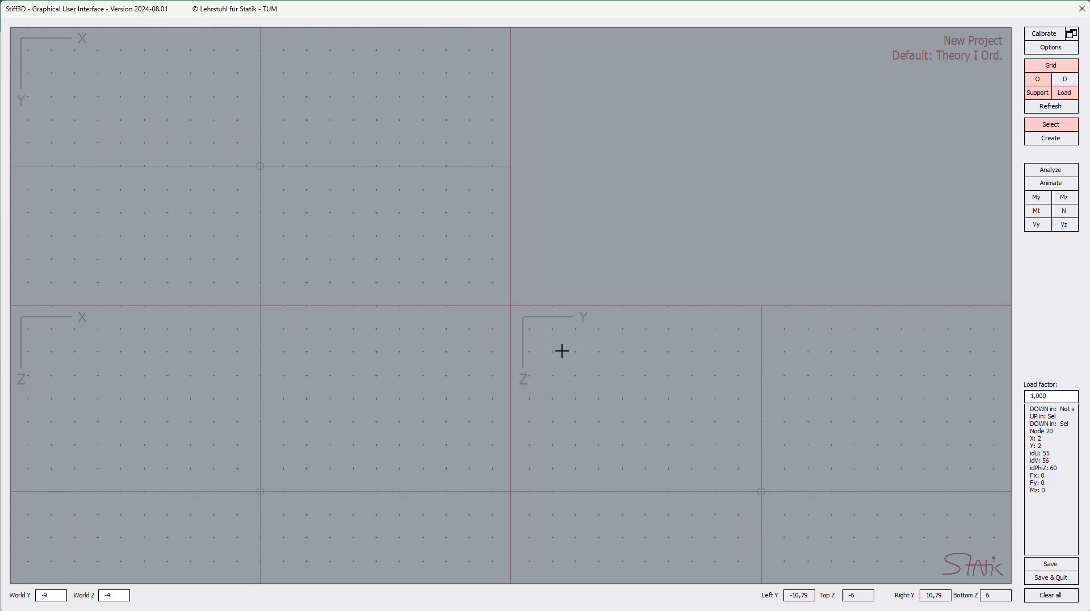
{"action": "left_click", "coordinate": [1050, 140]}
Adjust the display range in the grid options so that the Z range is centred on the origin.
{"action": "left_click", "coordinate": [583, 382]}
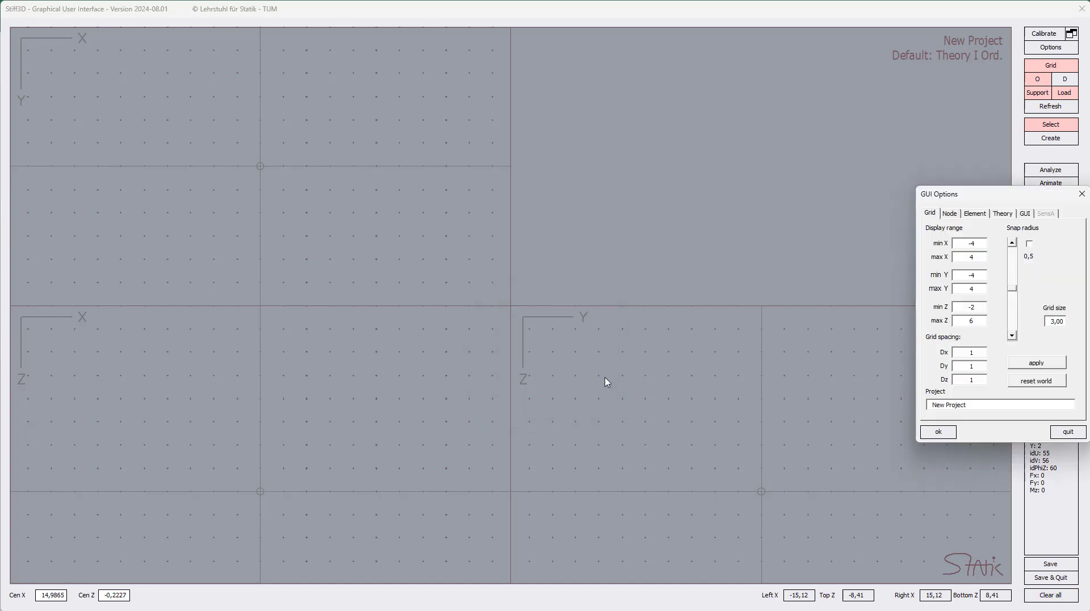
{"action": "left_click_drag", "start_coordinate": [1017, 198], "coordinate": [523, 150]}
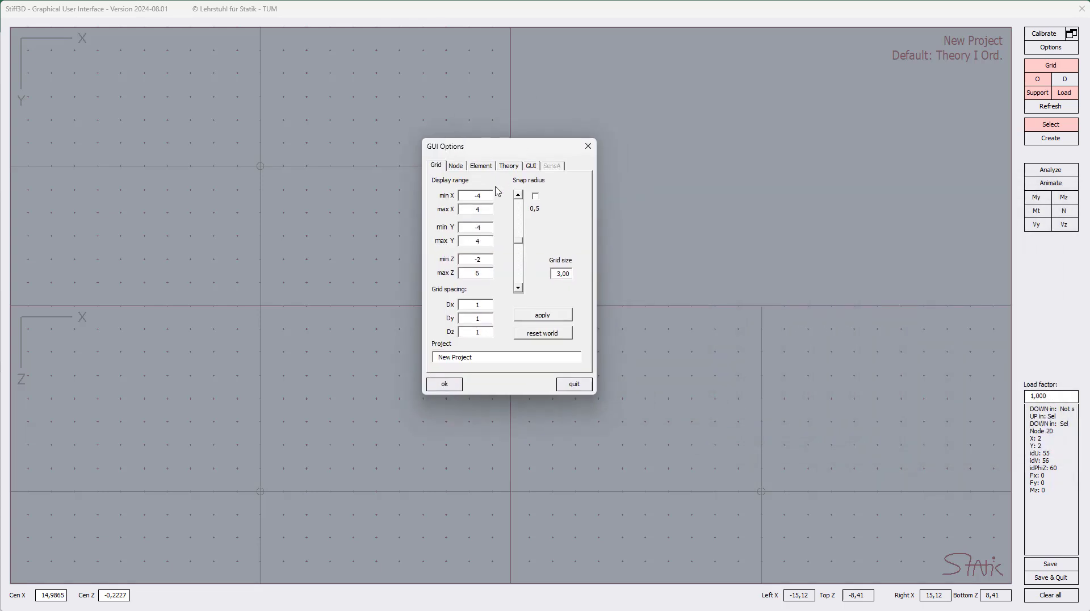
{"action": "double_click", "coordinate": [460, 201]}
{"action": "left_click", "coordinate": [446, 385]}
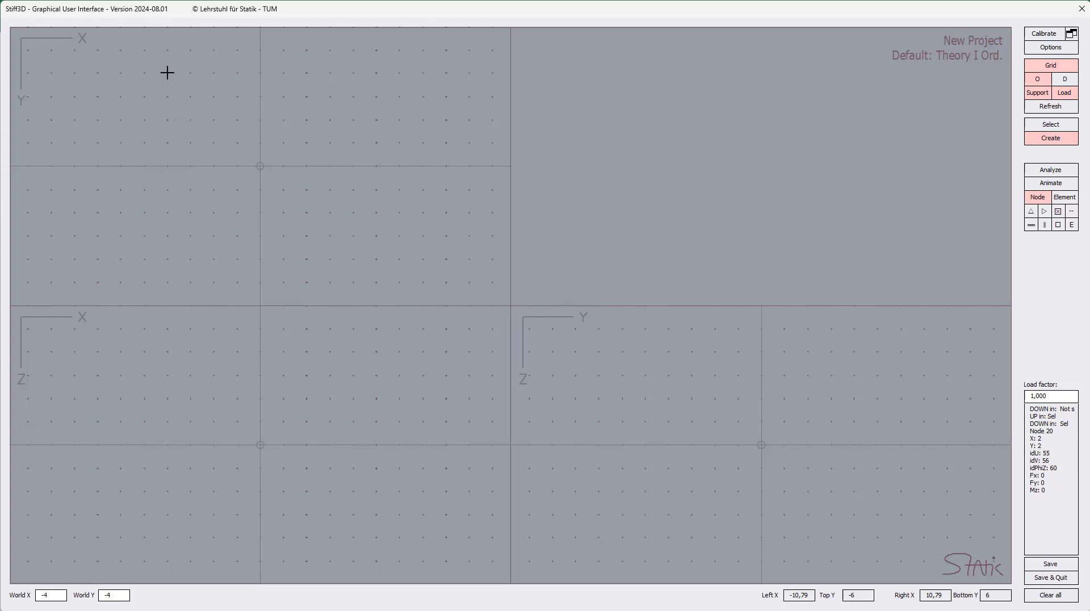
Create an element in the XY view from X -4, Y -4 to X 4, Y -4 with EIy set to 10.
{"action": "left_click_drag", "start_coordinate": [167, 73], "coordinate": [355, 73]}
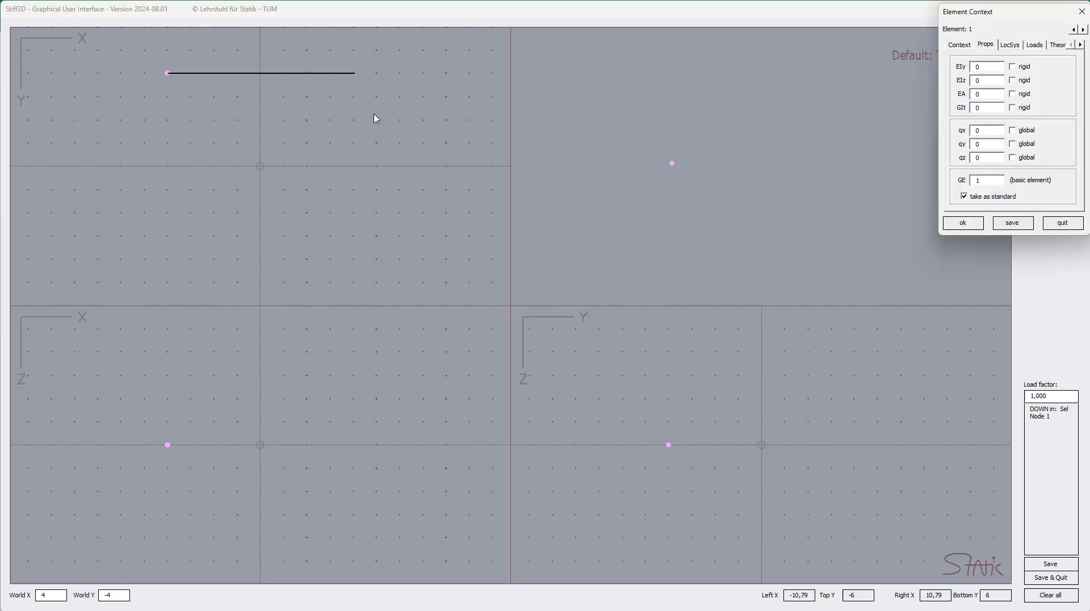
{"action": "double_click", "coordinate": [979, 66]}
{"action": "type", "text": "10"}
{"action": "left_click", "coordinate": [959, 223]}
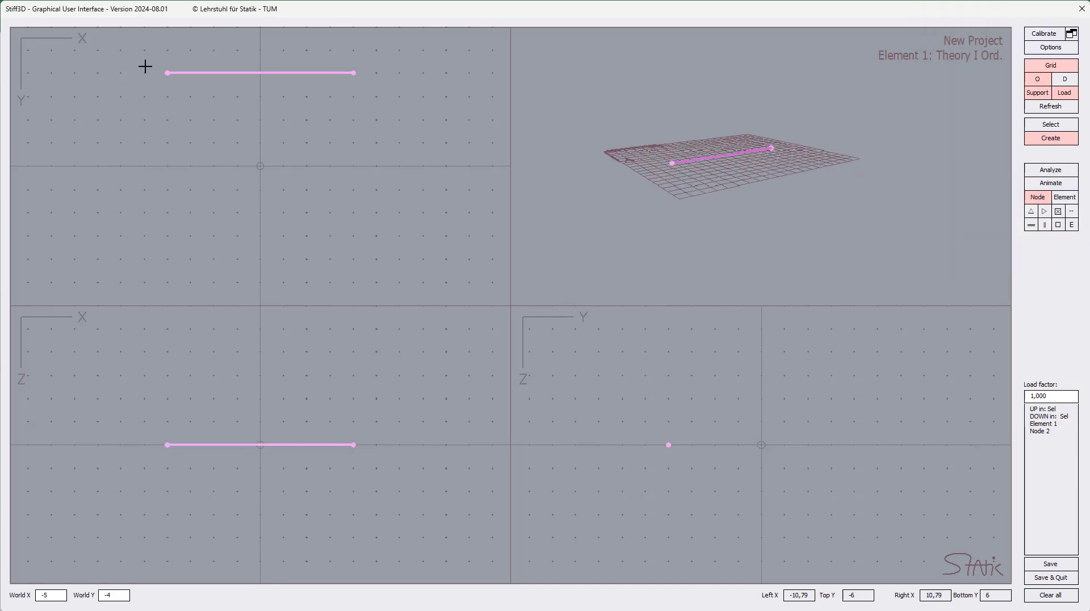
Copy the element and paste a parallel duplicate starting at X -4, Y -2.
{"action": "right_click", "coordinate": [418, 107]}
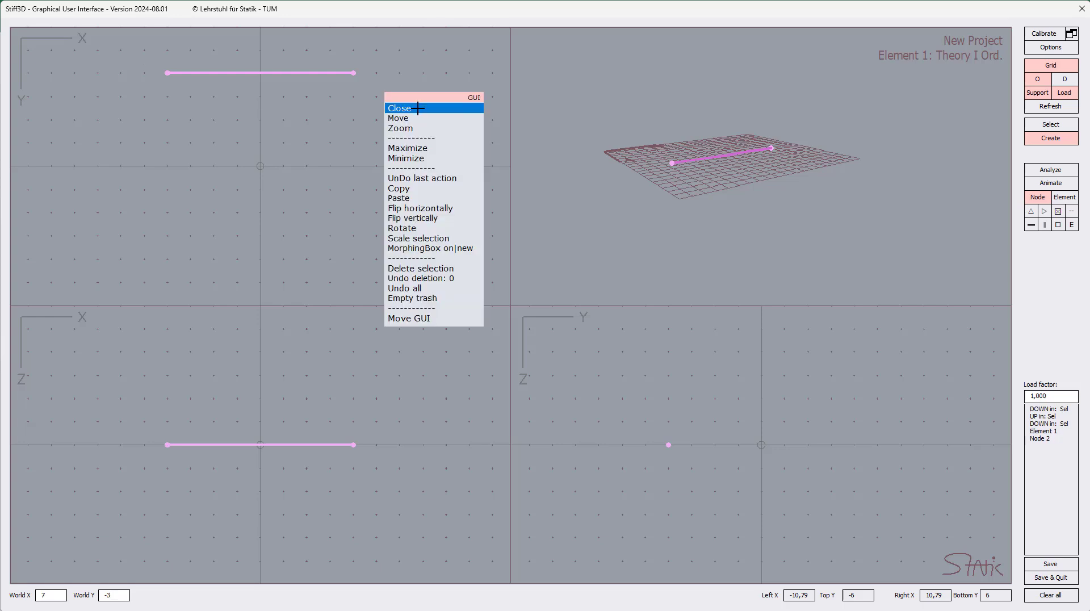
{"action": "left_click", "coordinate": [420, 188]}
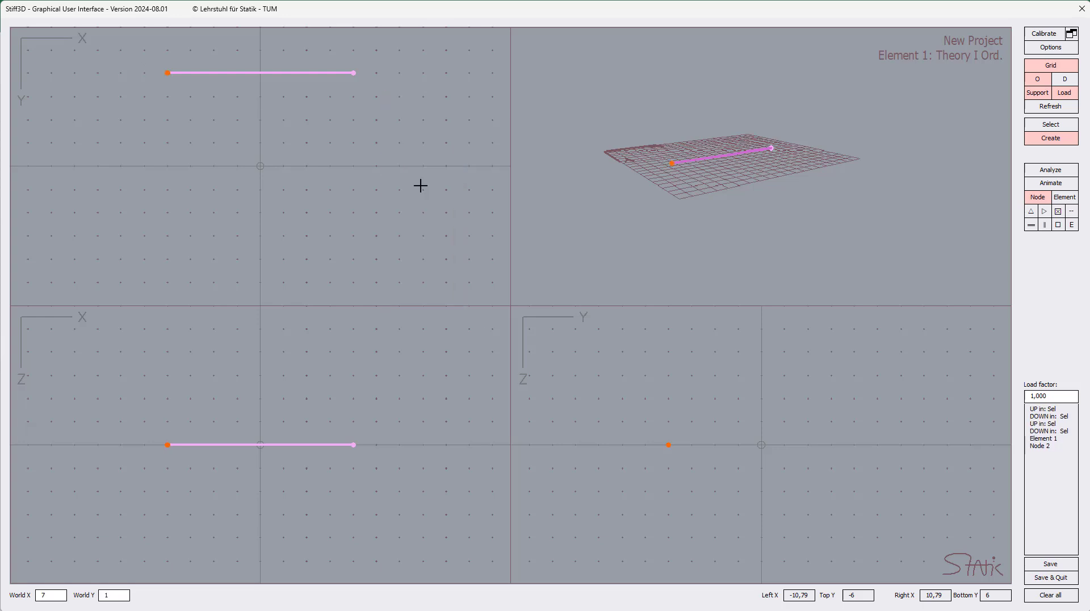
{"action": "right_click", "coordinate": [167, 118]}
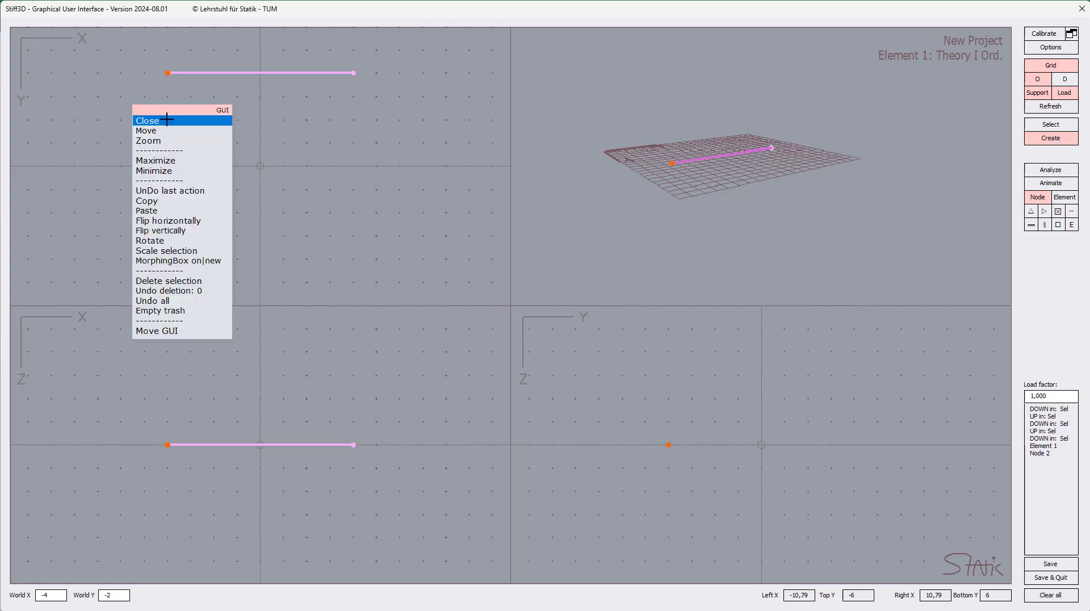
{"action": "left_click", "coordinate": [168, 210]}
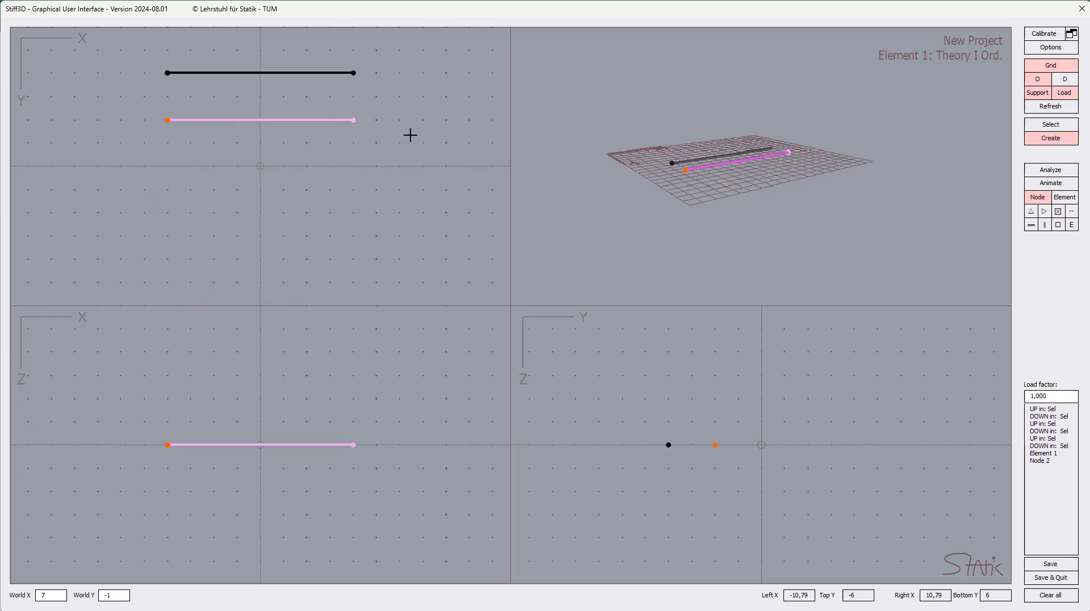
Paste three more parallel copies of the element starting at X -4 with Y 0, Y 2 and Y 4.
{"action": "left_click_drag", "start_coordinate": [409, 134], "coordinate": [404, 149]}
{"action": "left_click", "coordinate": [436, 218]}
{"action": "left_click_drag", "start_coordinate": [150, 92], "coordinate": [421, 165]}
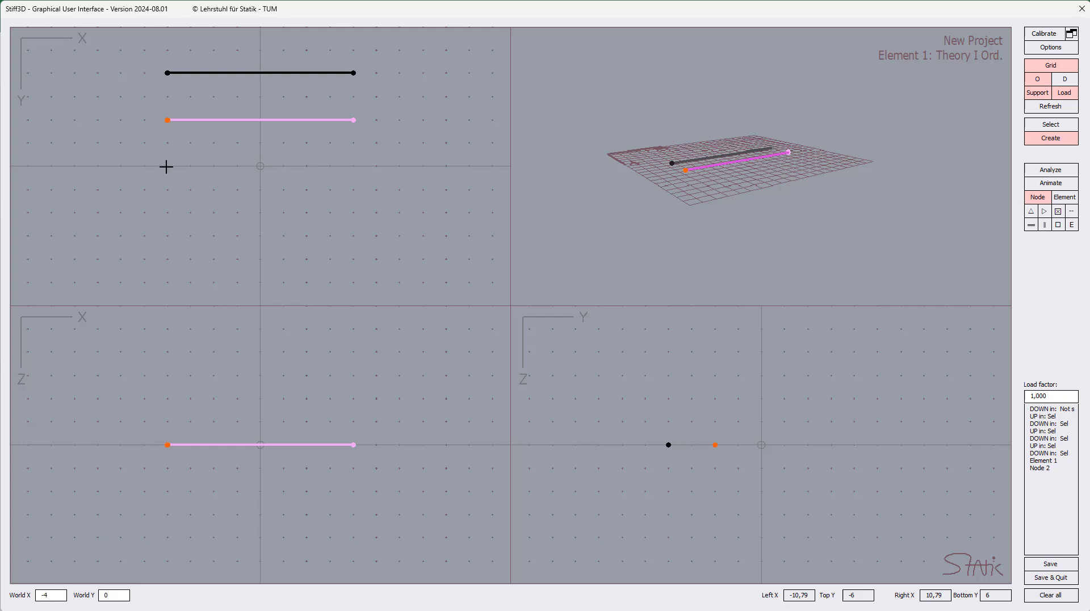
{"action": "left_click", "coordinate": [166, 167]}
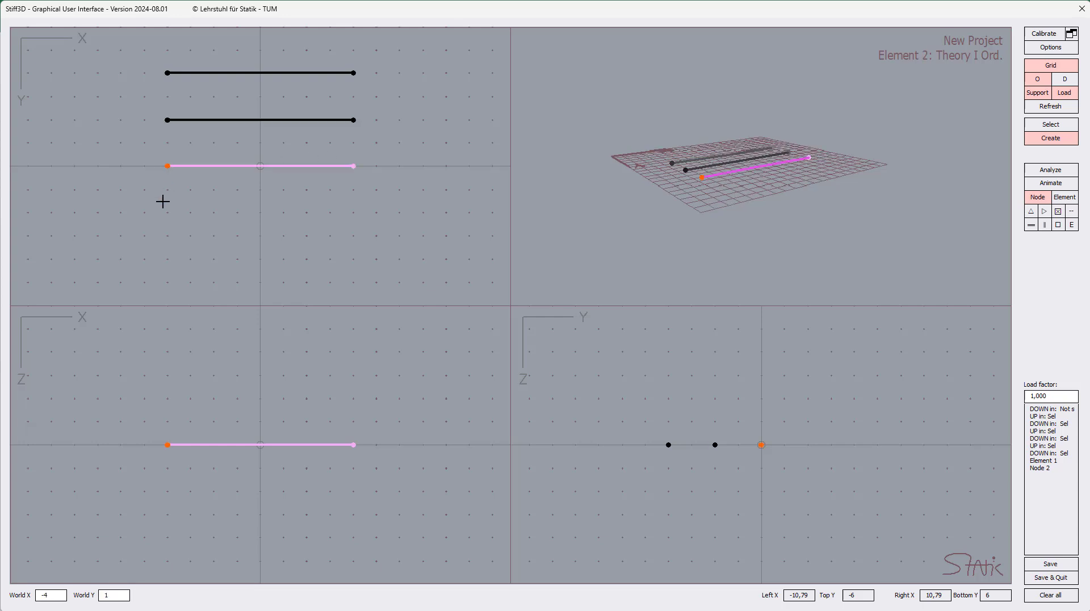
{"action": "left_click", "coordinate": [169, 211]}
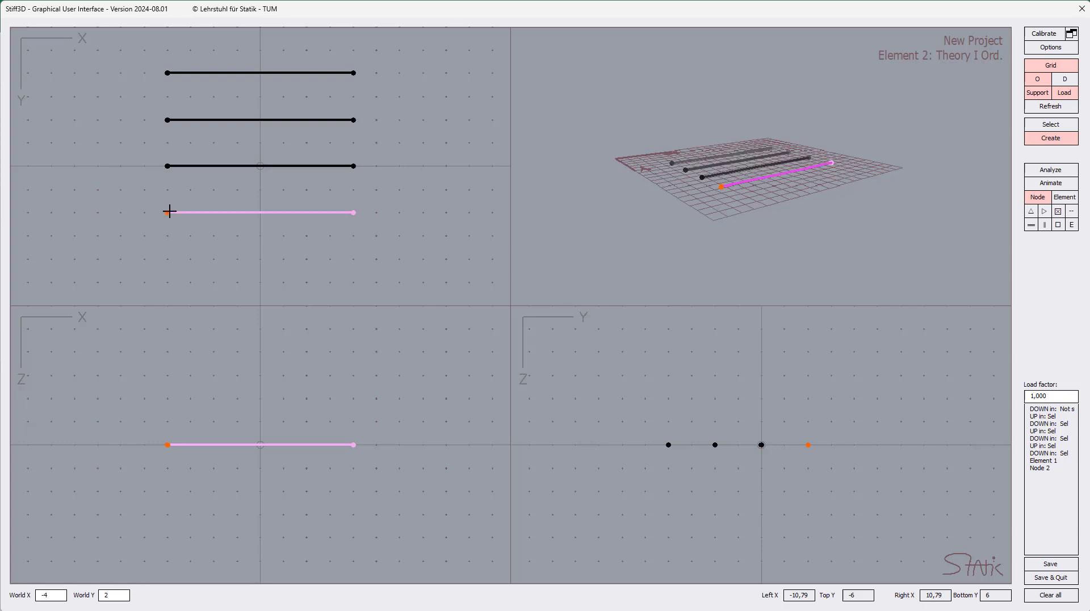
{"action": "left_click", "coordinate": [166, 252]}
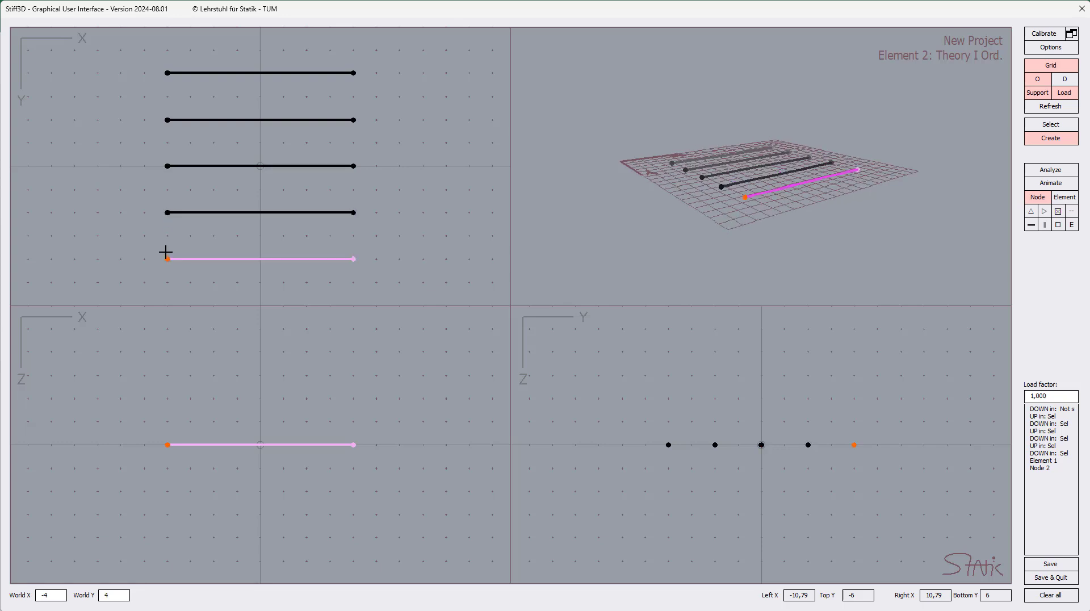
{"action": "left_click", "coordinate": [432, 234]}
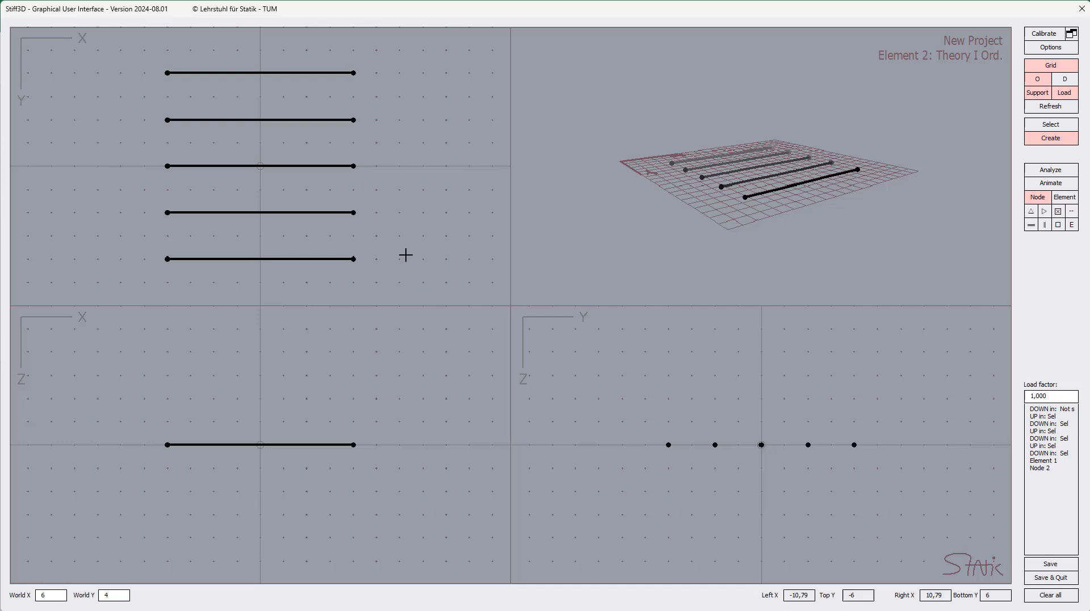
Duplicate all five parallel elements, placing the copies with their first node at X 2, Y -3.
{"action": "left_click_drag", "start_coordinate": [150, 59], "coordinate": [397, 272]}
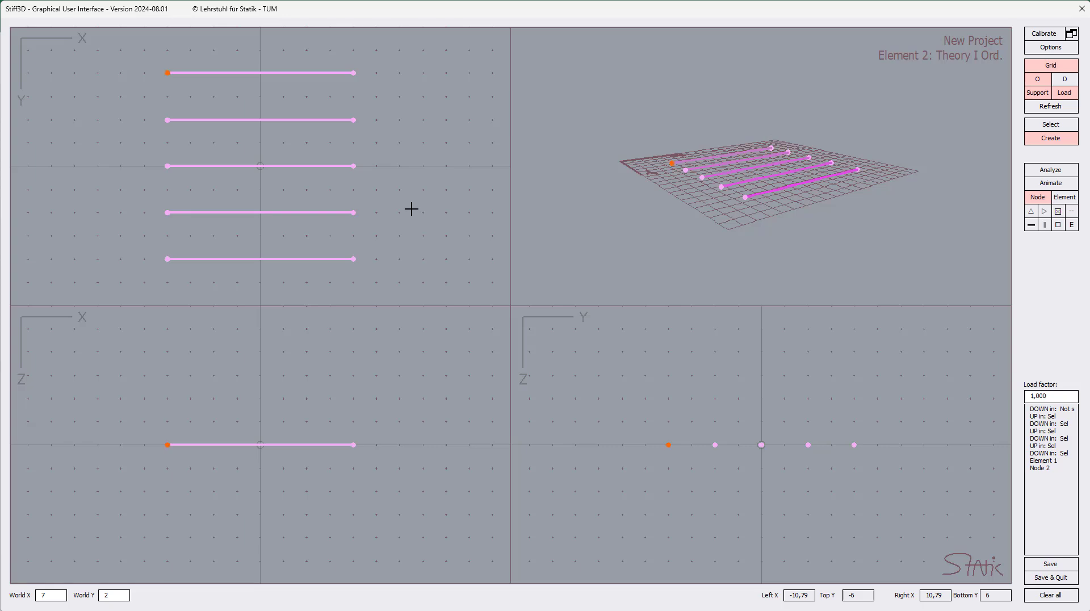
{"action": "left_click_drag", "start_coordinate": [411, 209], "coordinate": [308, 108]}
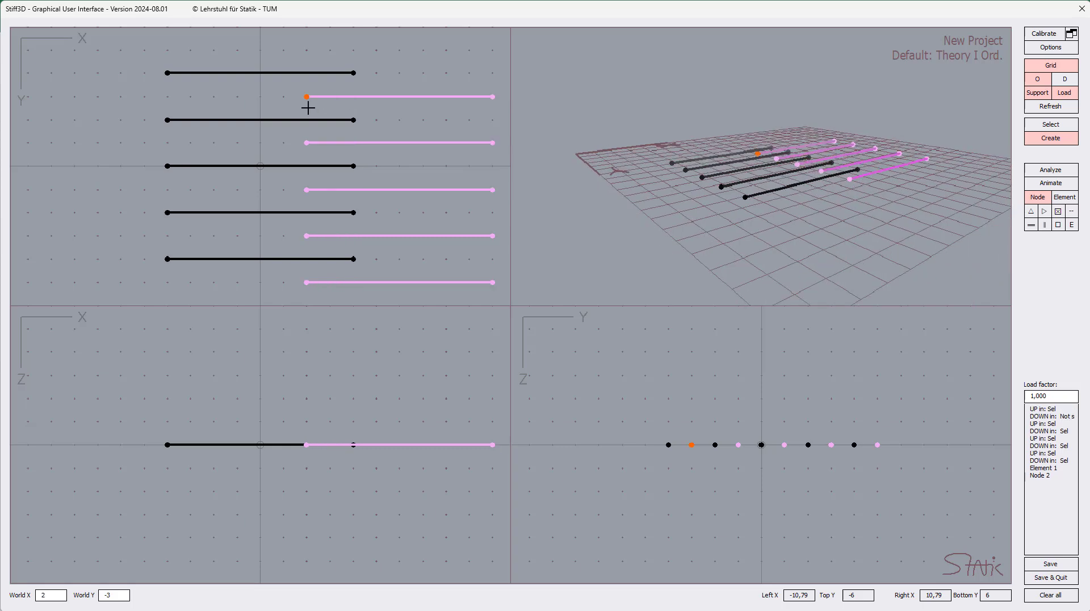
Rotate the five copied elements by 90 degrees and move them over the originals to form a square grid.
{"action": "right_click", "coordinate": [120, 89]}
{"action": "left_click", "coordinate": [117, 210]}
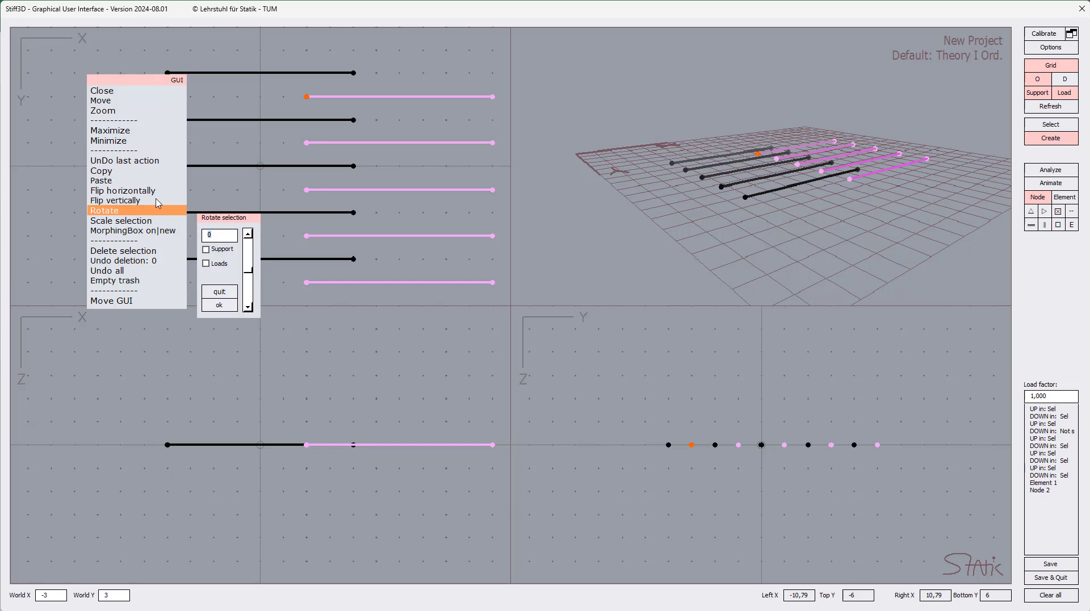
{"action": "type", "text": "90"}
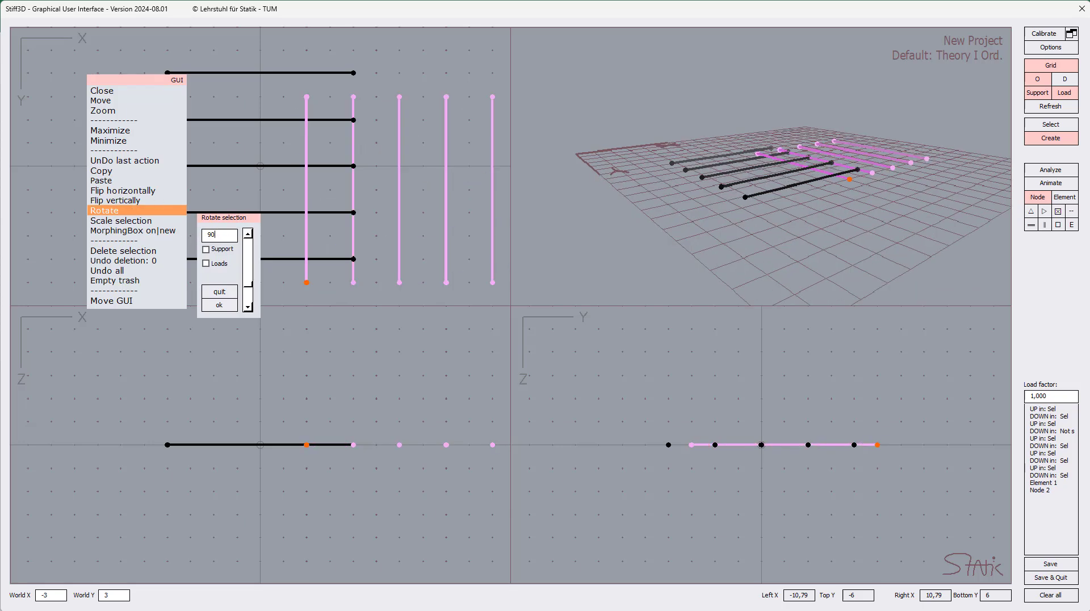
{"action": "left_click", "coordinate": [220, 306]}
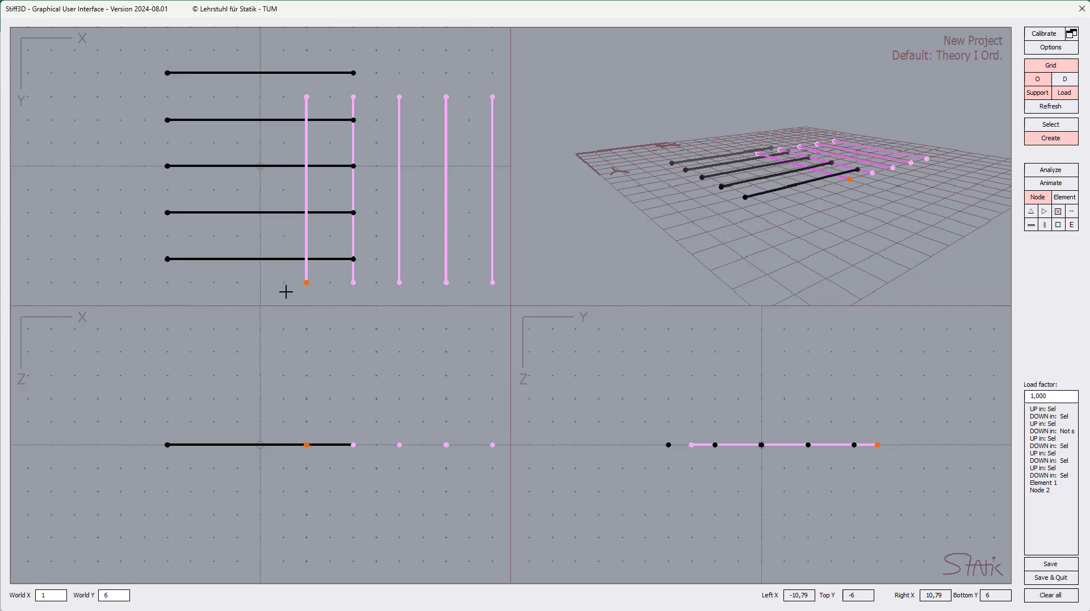
{"action": "left_click_drag", "start_coordinate": [305, 281], "coordinate": [174, 257]}
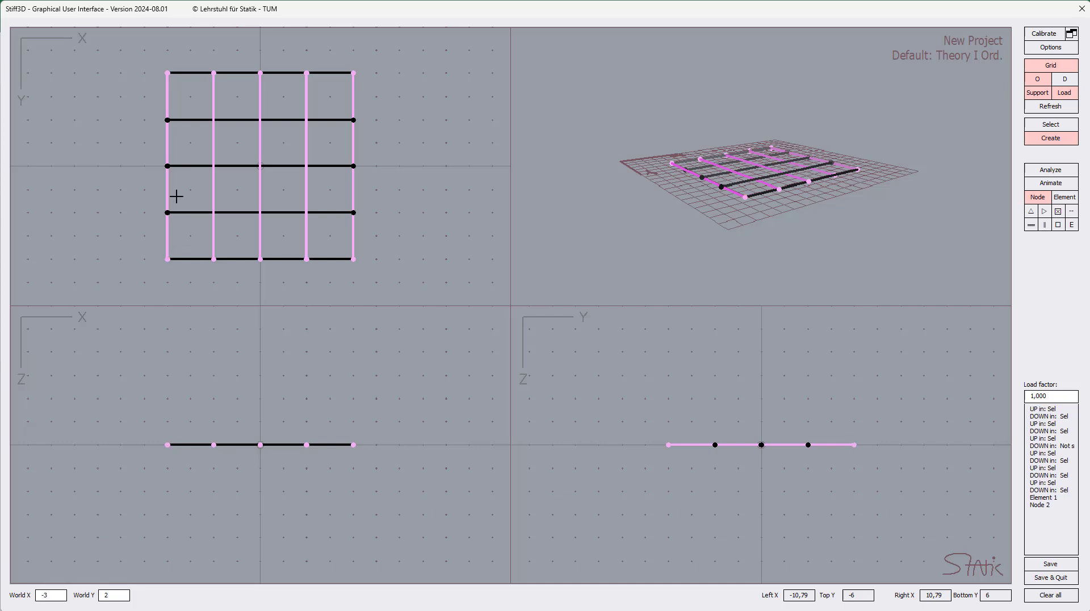
{"action": "left_click", "coordinate": [432, 132]}
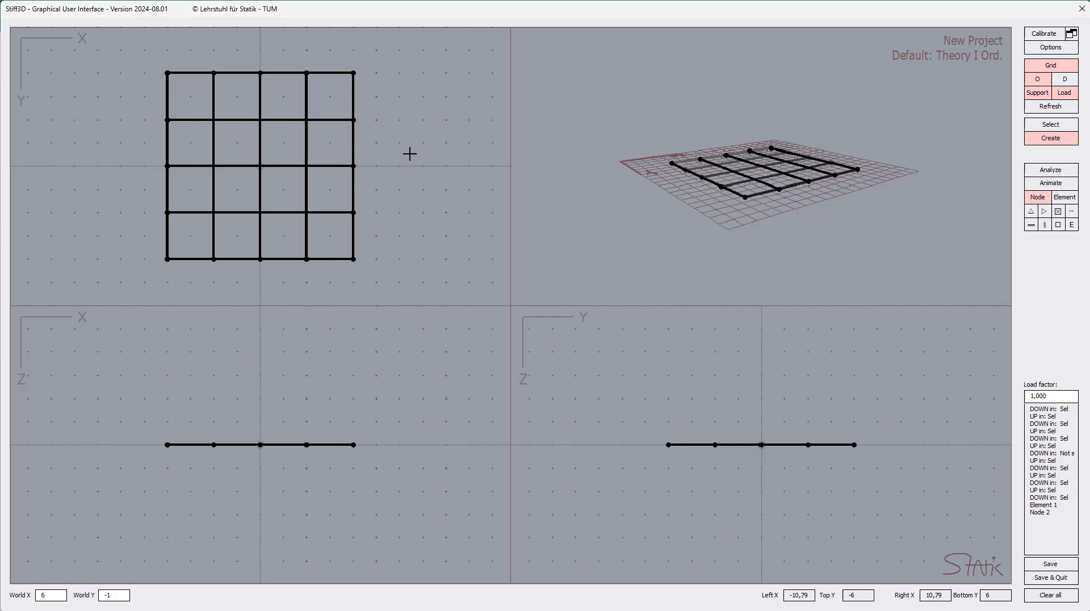
Select the whole grid and blend its elements to create nodes at all intersections.
{"action": "left_click_drag", "start_coordinate": [141, 66], "coordinate": [388, 288]}
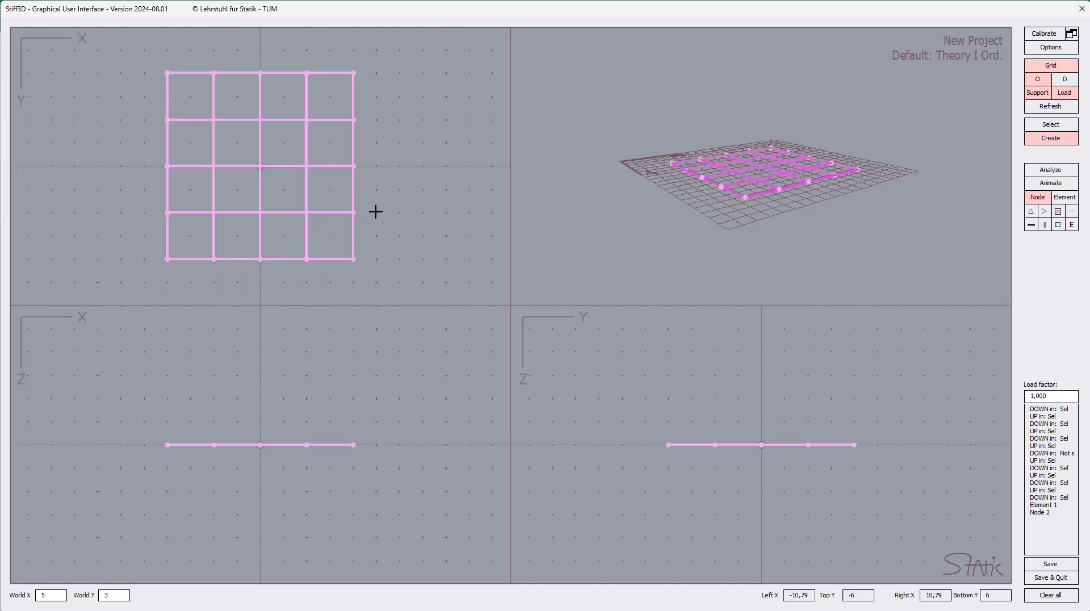
{"action": "right_click", "coordinate": [353, 191]}
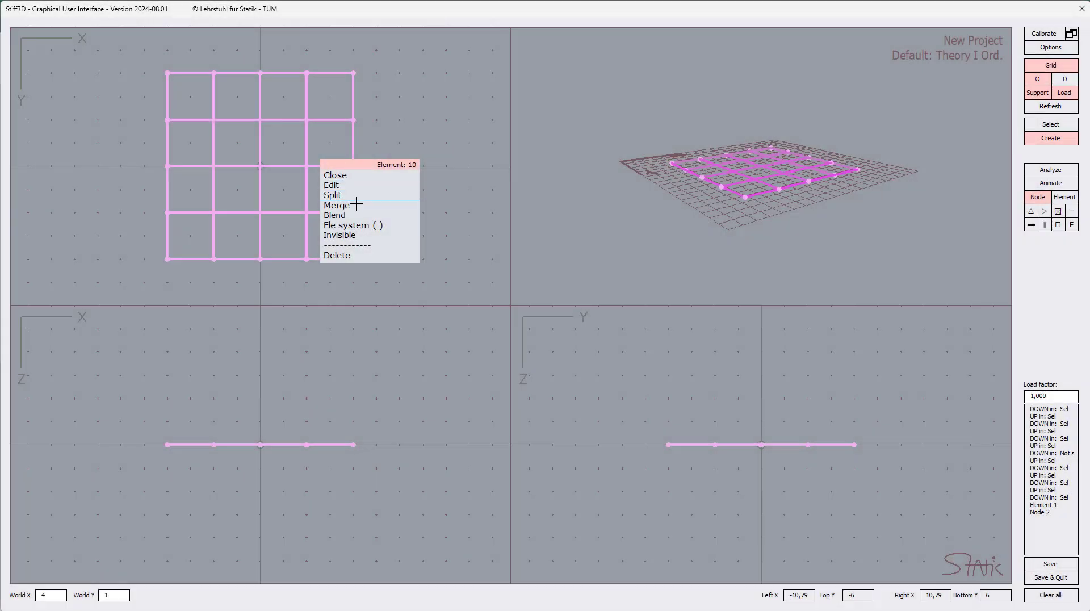
{"action": "left_click", "coordinate": [359, 212]}
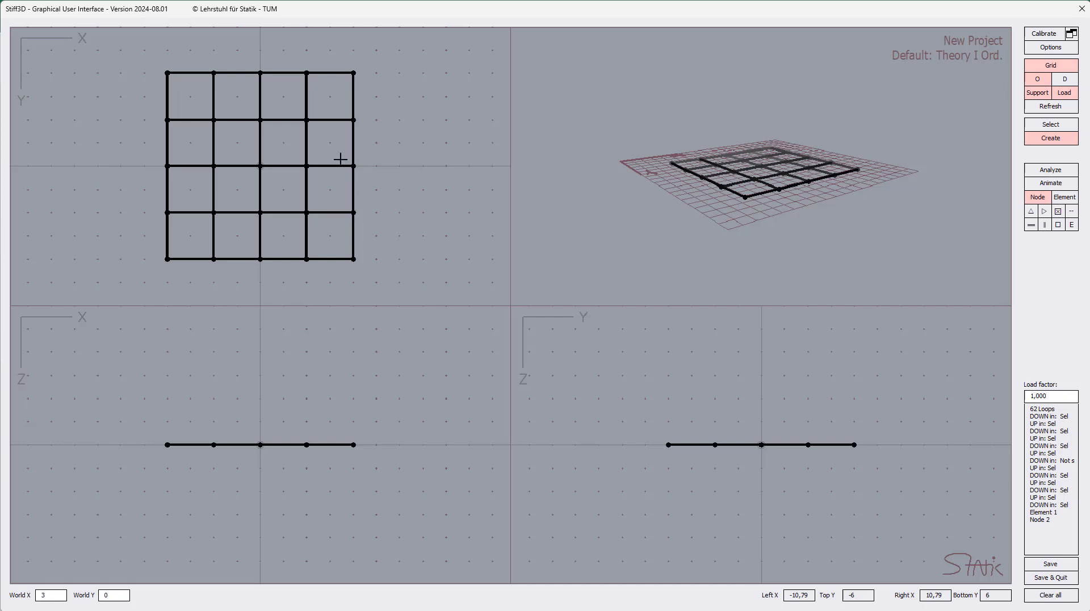
Examine the new intersection nodes by selecting several in the XY and XZ views and trying to move two of them.
{"action": "left_click", "coordinate": [310, 213]}
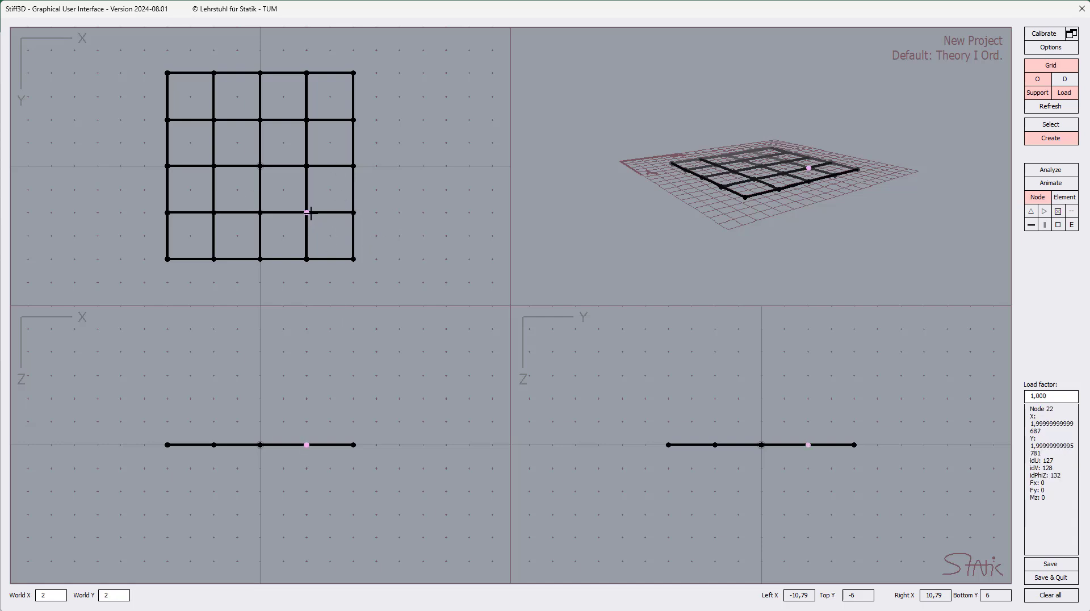
{"action": "left_click", "coordinate": [306, 165]}
{"action": "left_click", "coordinate": [306, 121]}
{"action": "left_click", "coordinate": [353, 119]}
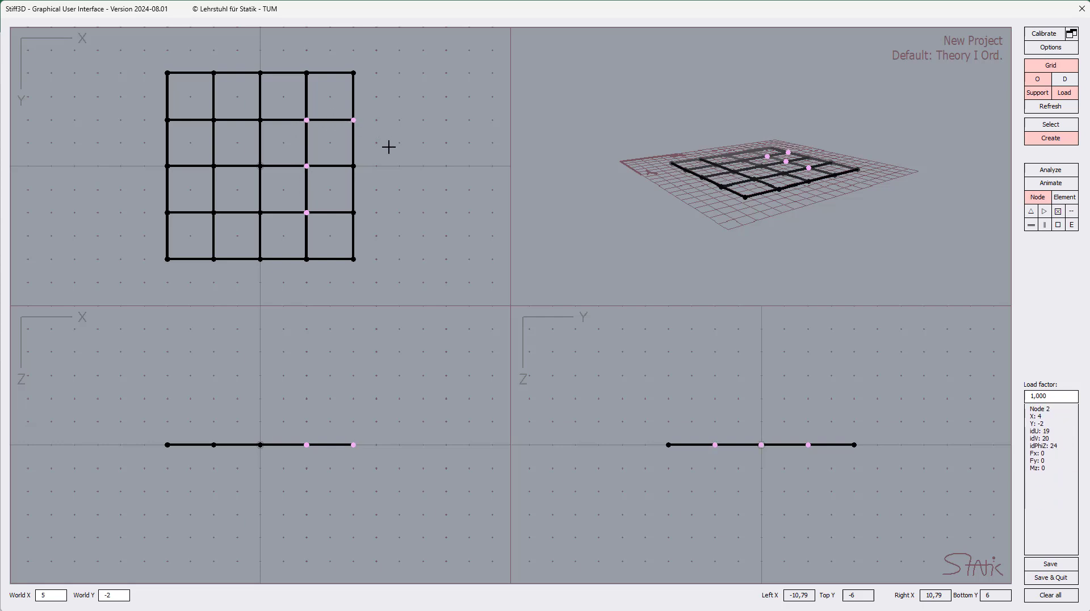
{"action": "left_click", "coordinate": [299, 490]}
{"action": "left_click", "coordinate": [307, 445]}
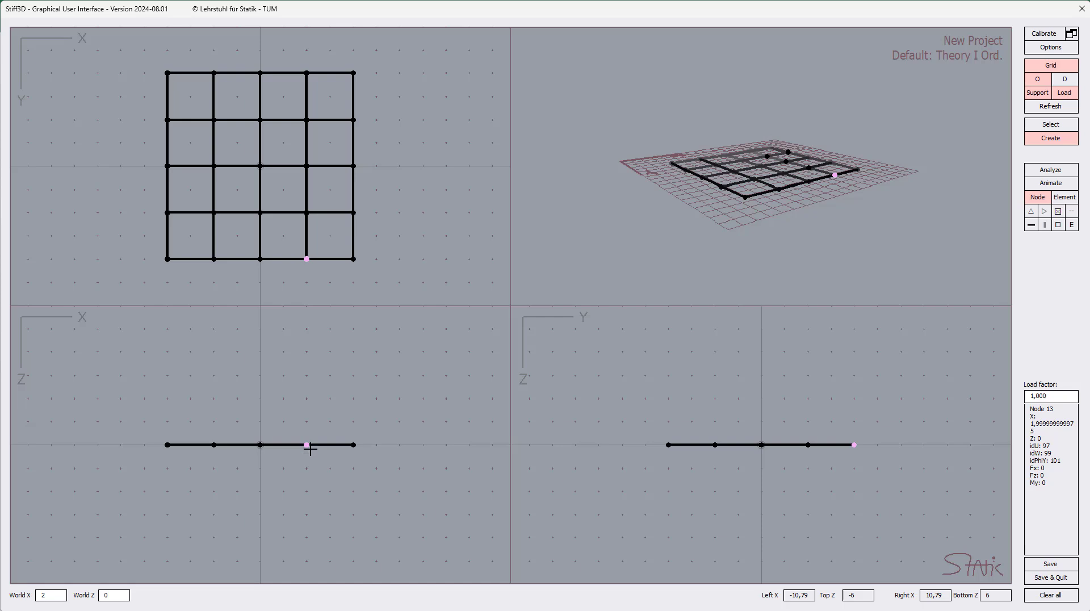
{"action": "left_click", "coordinate": [307, 214]}
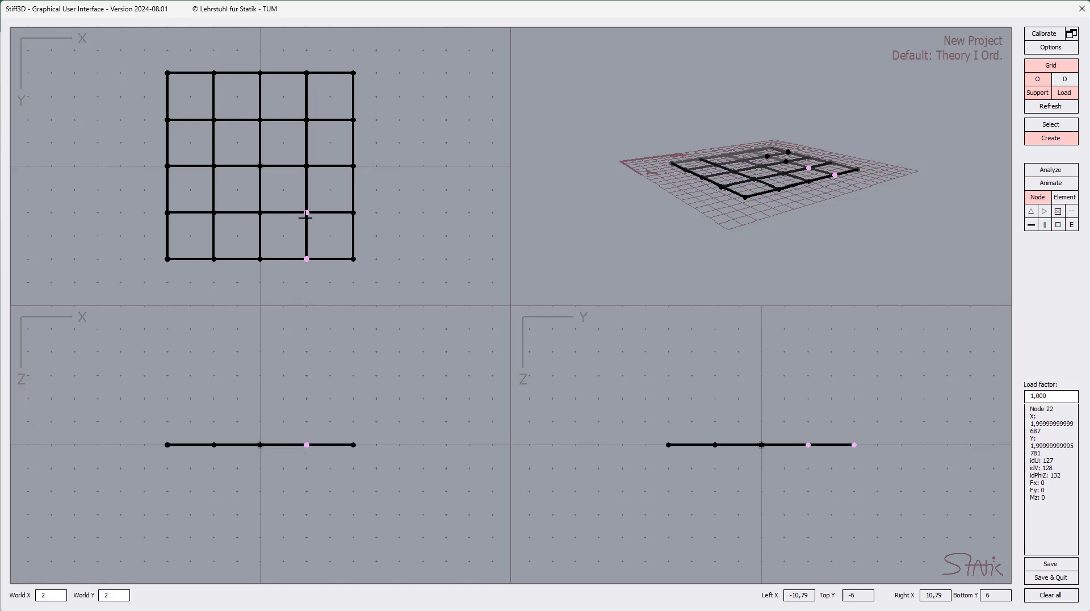
{"action": "mouse_move", "coordinate": [305, 445]}
{"action": "left_mouse_down"}
{"action": "mouse_move", "coordinate": [306, 418]}
{"action": "mouse_move", "coordinate": [360, 385]}
{"action": "mouse_move", "coordinate": [372, 401]}
{"action": "mouse_move", "coordinate": [289, 366]}
{"action": "mouse_move", "coordinate": [300, 396]}
{"action": "mouse_move", "coordinate": [324, 386]}
{"action": "mouse_move", "coordinate": [310, 441]}
{"action": "left_mouse_up"}
{"action": "left_click", "coordinate": [377, 418]}
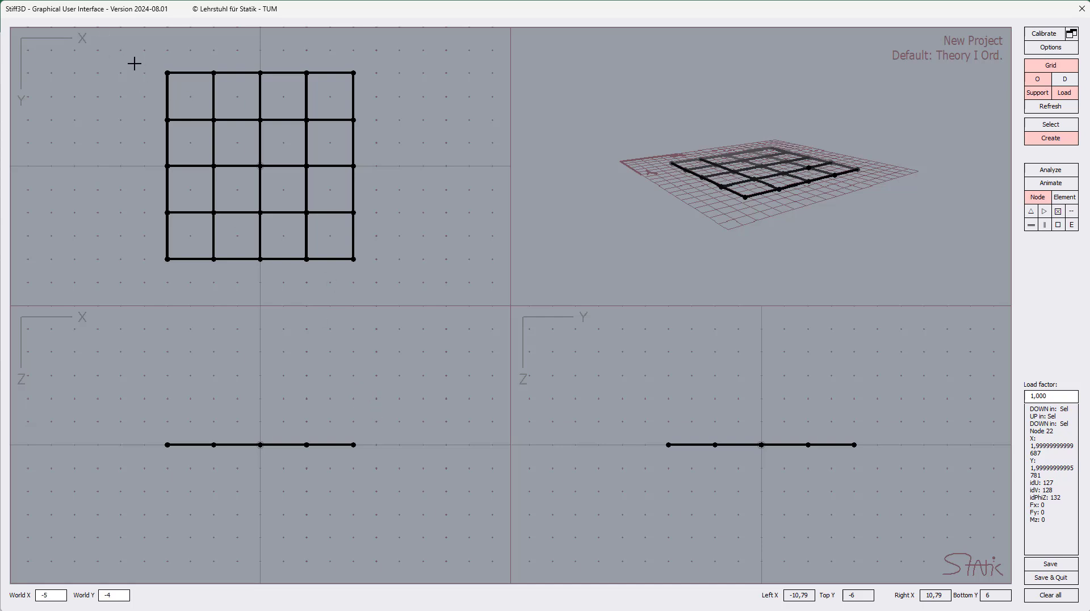
Change the GE basic element type of the whole selected grid to one with hinges at both element ends.
{"action": "left_click_drag", "start_coordinate": [134, 63], "coordinate": [399, 271]}
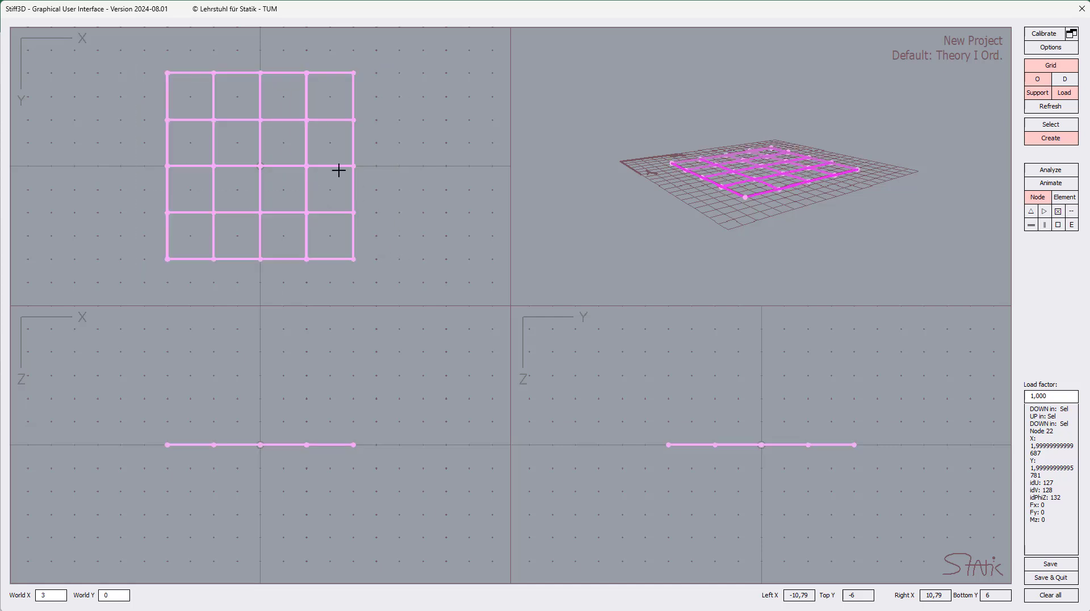
{"action": "right_click", "coordinate": [353, 187]}
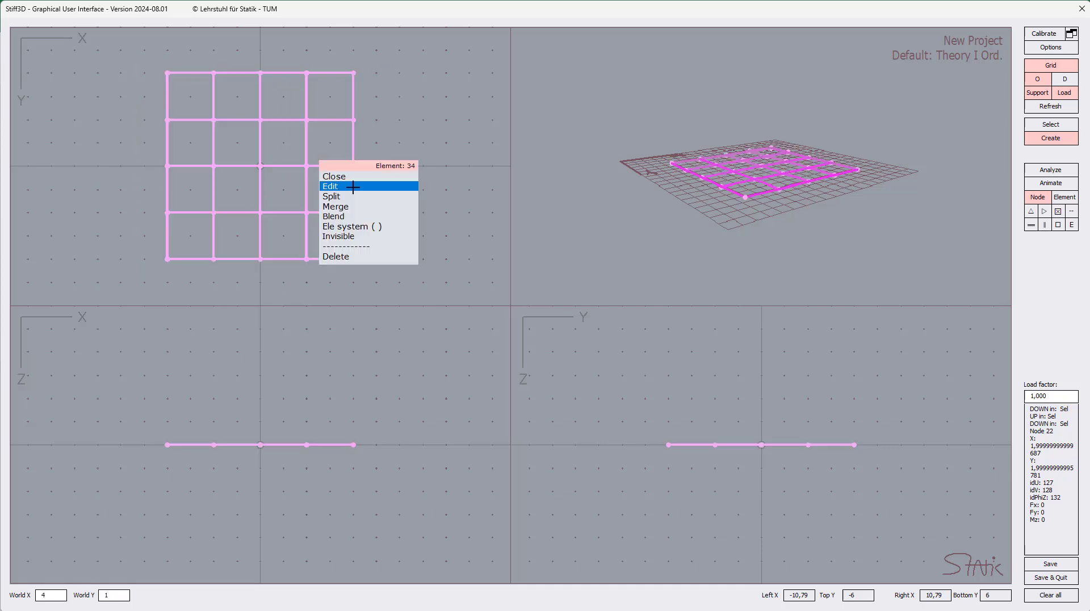
{"action": "left_click", "coordinate": [353, 188]}
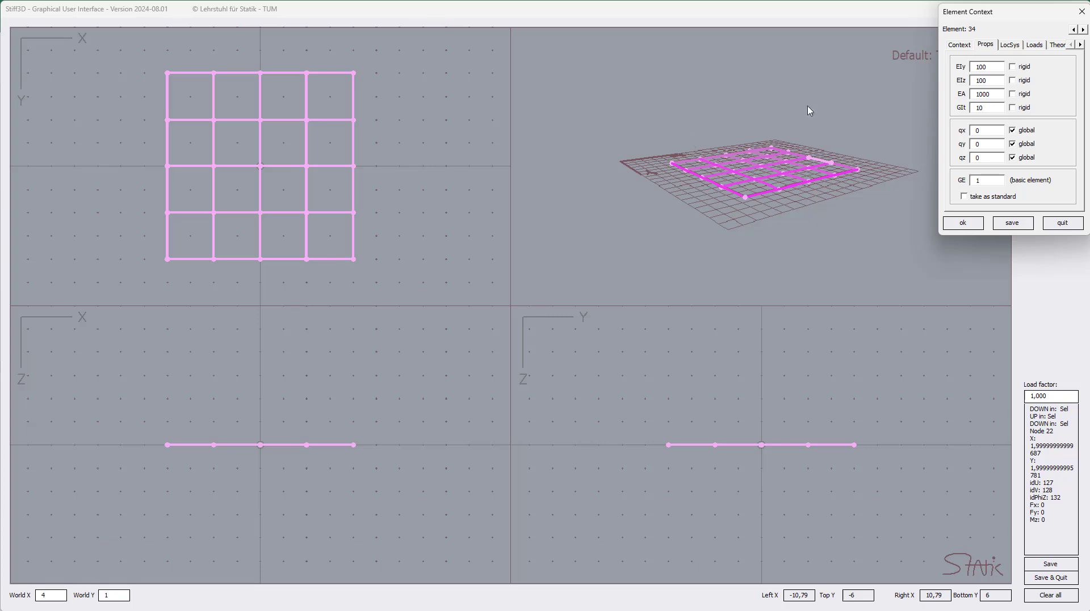
{"action": "left_click_drag", "start_coordinate": [1012, 19], "coordinate": [557, 130]}
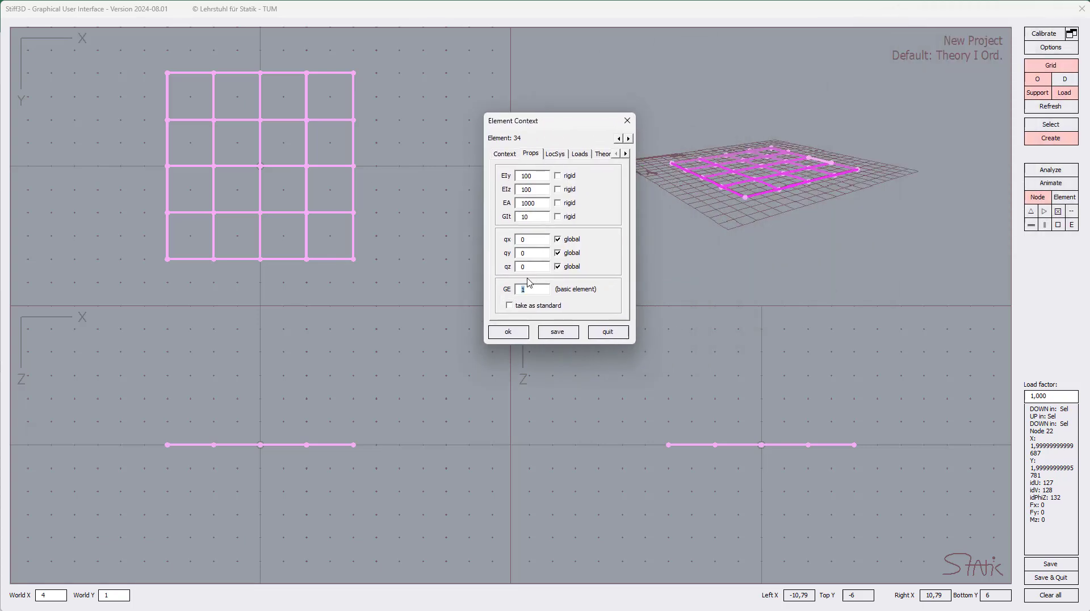
{"action": "left_click", "coordinate": [508, 332]}
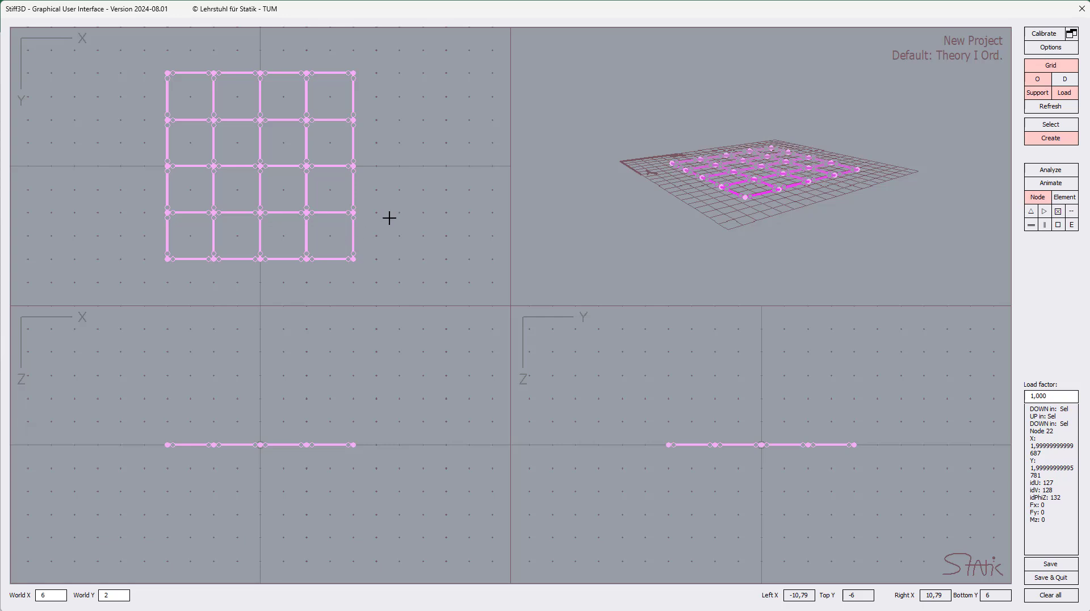
{"action": "key", "text": "Escape"}
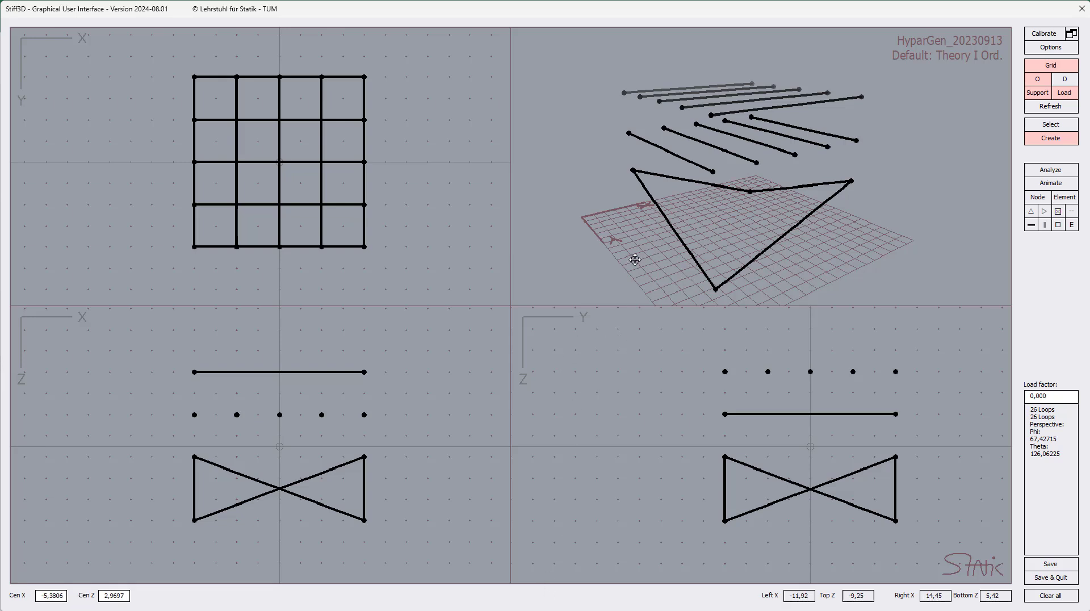
Blend the twisted quadrilateral frame with the five parallel Y-direction elements at the middle level of the HyparGen model.
{"action": "left_click_drag", "start_coordinate": [635, 259], "coordinate": [626, 179]}
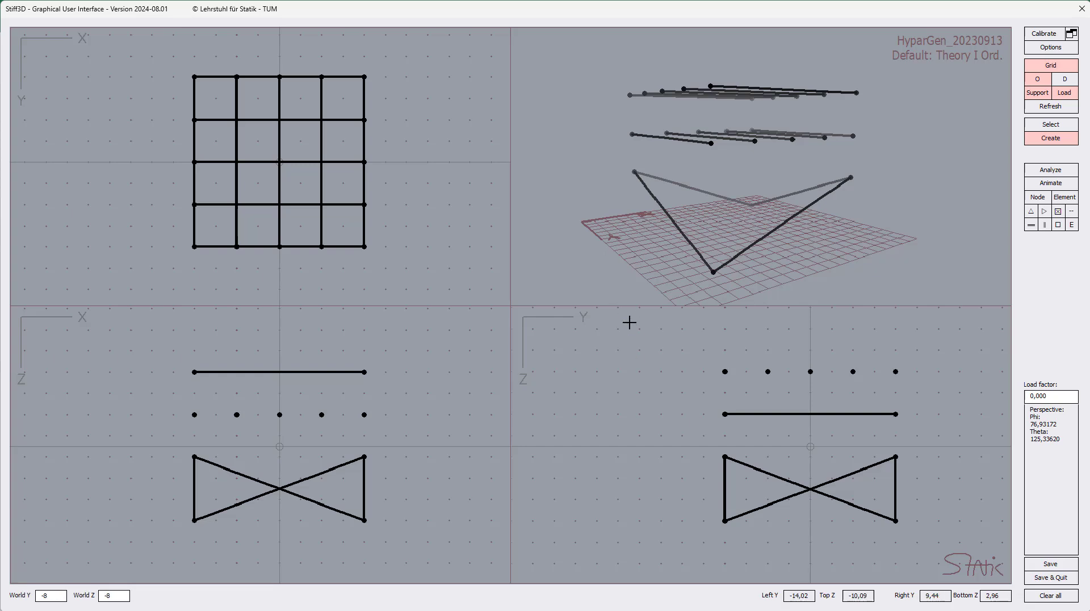
{"action": "left_click_drag", "start_coordinate": [599, 227], "coordinate": [637, 331]}
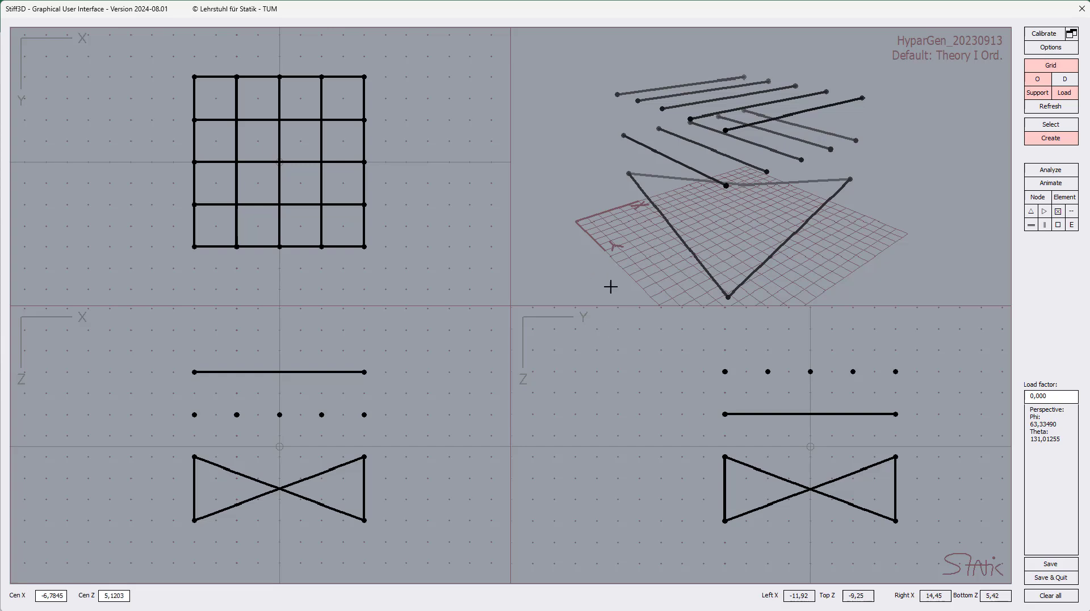
{"action": "middle_click_drag", "start_coordinate": [630, 260], "coordinate": [591, 191]}
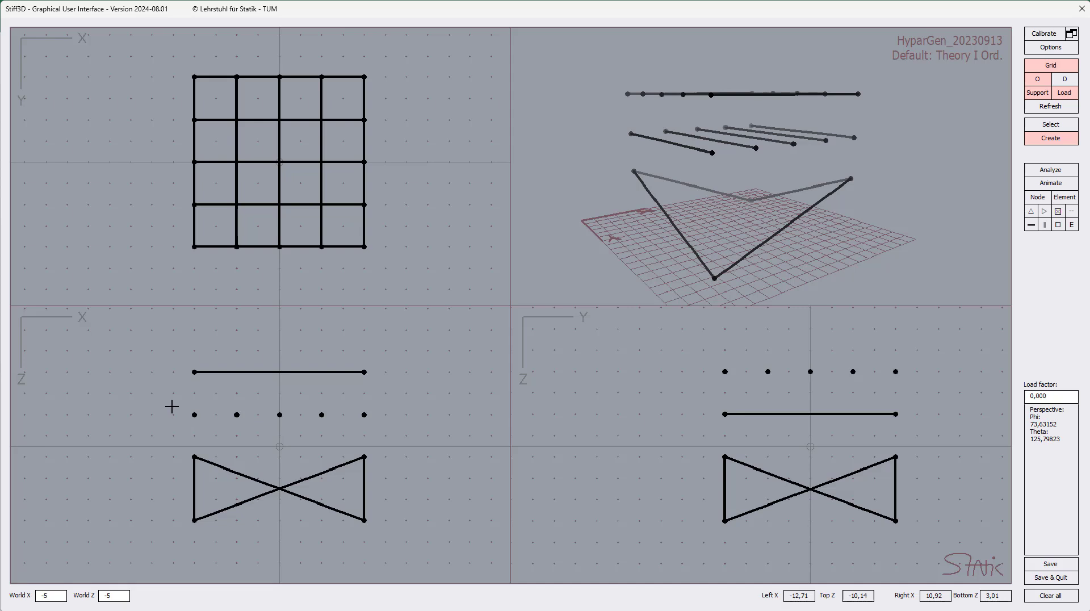
{"action": "left_click_drag", "start_coordinate": [172, 406], "coordinate": [384, 547]}
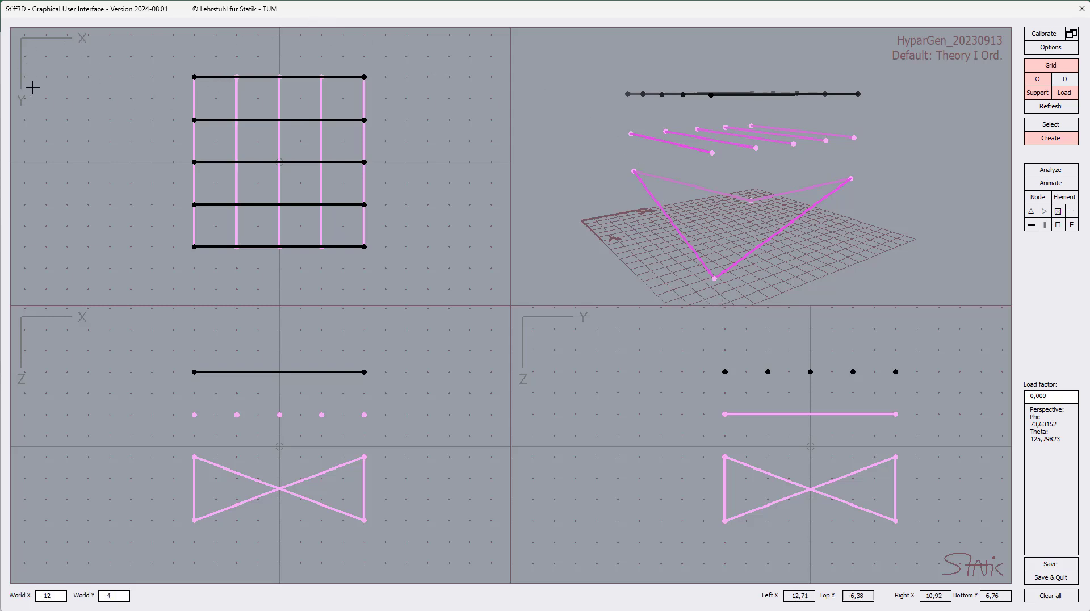
{"action": "right_click", "coordinate": [364, 139]}
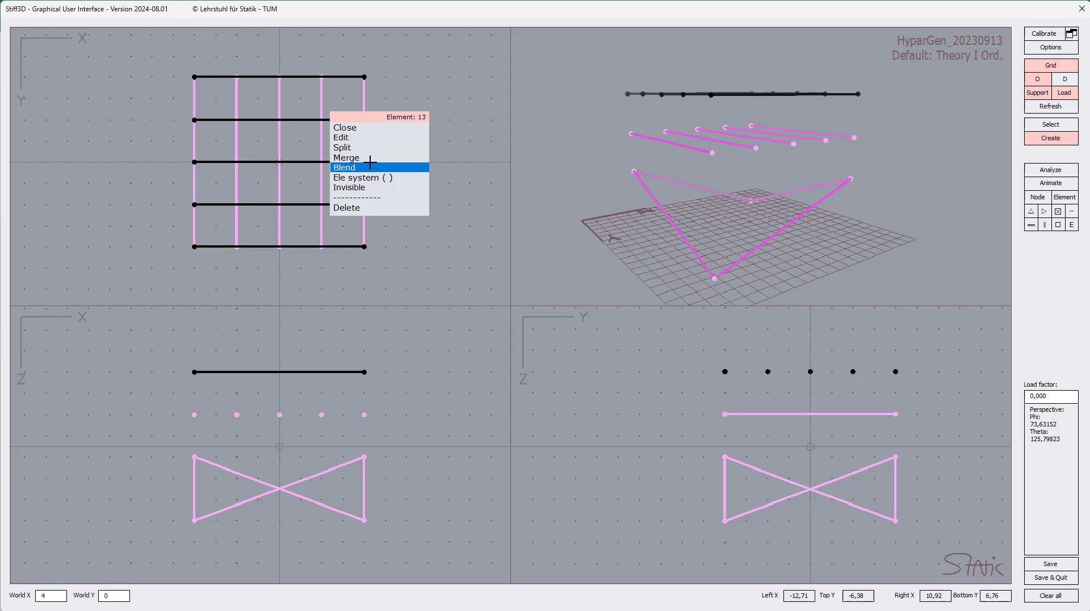
{"action": "left_click", "coordinate": [369, 164]}
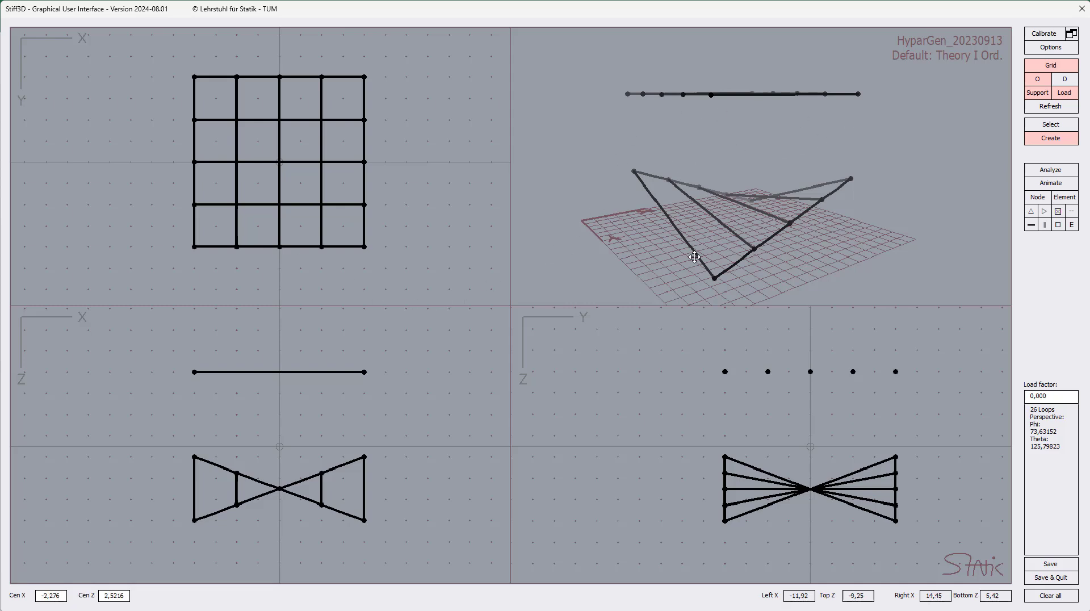
Select the whole model and blend the five upper X-direction elements into the hypar surface.
{"action": "left_click_drag", "start_coordinate": [733, 222], "coordinate": [596, 271]}
{"action": "left_click_drag", "start_coordinate": [87, 335], "coordinate": [404, 560]}
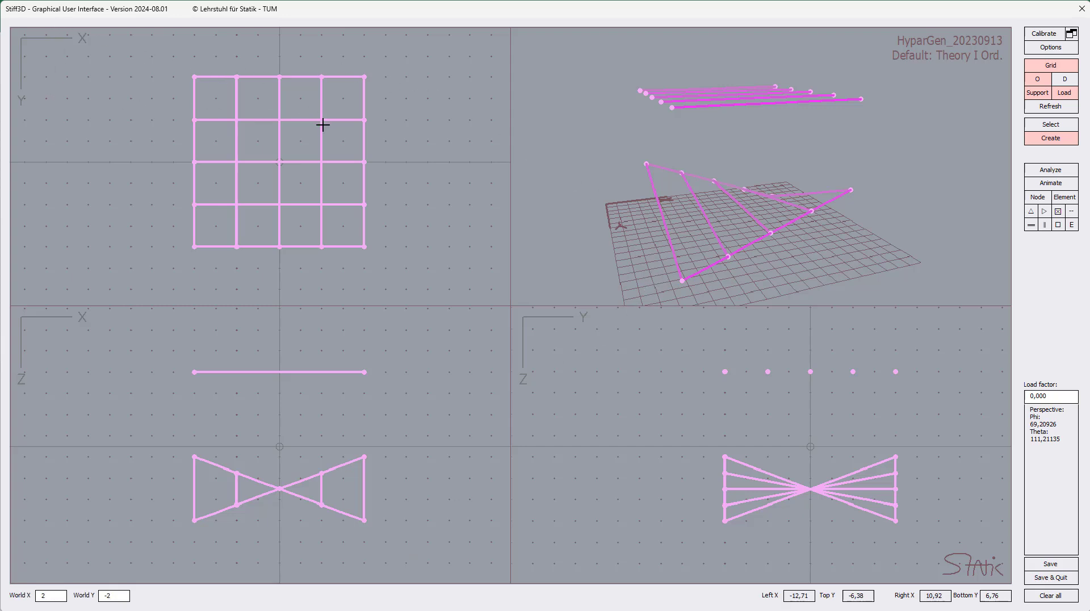
{"action": "right_click", "coordinate": [363, 138]}
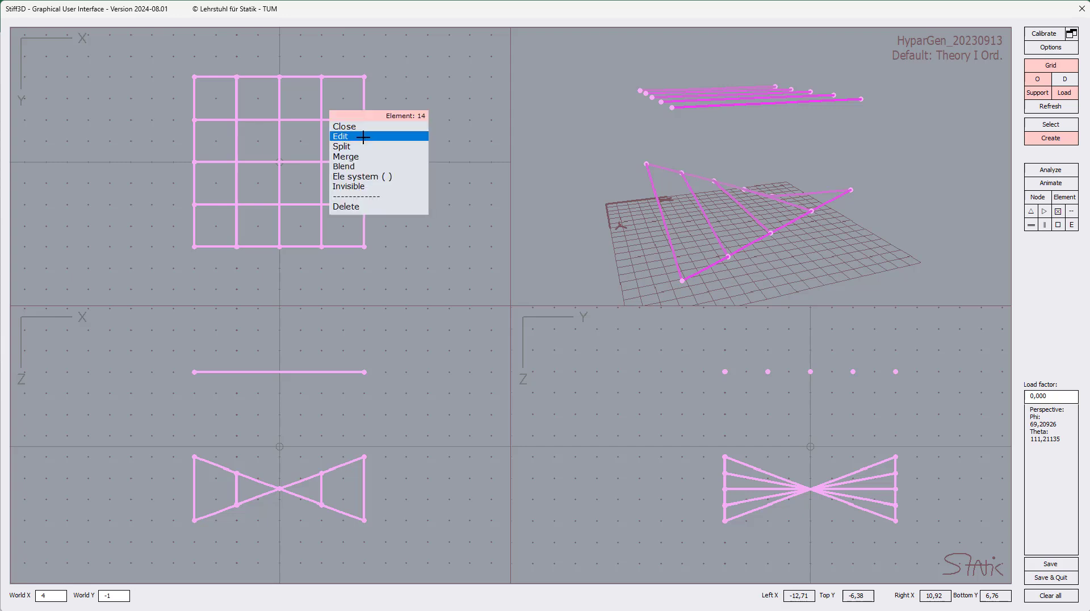
{"action": "left_click", "coordinate": [362, 167]}
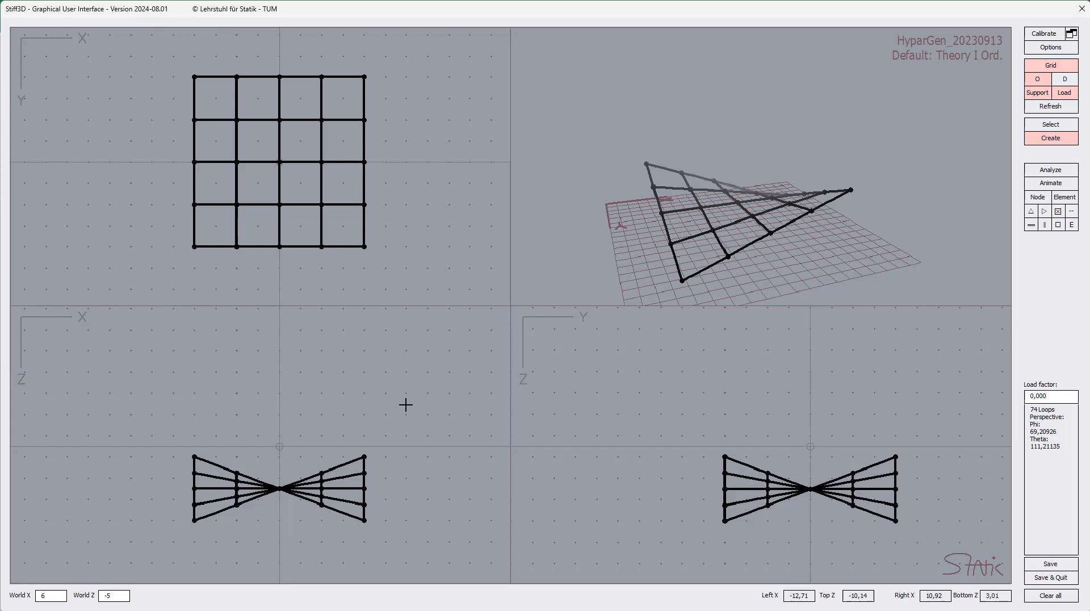
Try shifting the intersection node at X 2, Y -2 slightly downward in the XZ view, and undo the last action.
{"action": "middle_click_drag", "start_coordinate": [567, 272], "coordinate": [596, 232]}
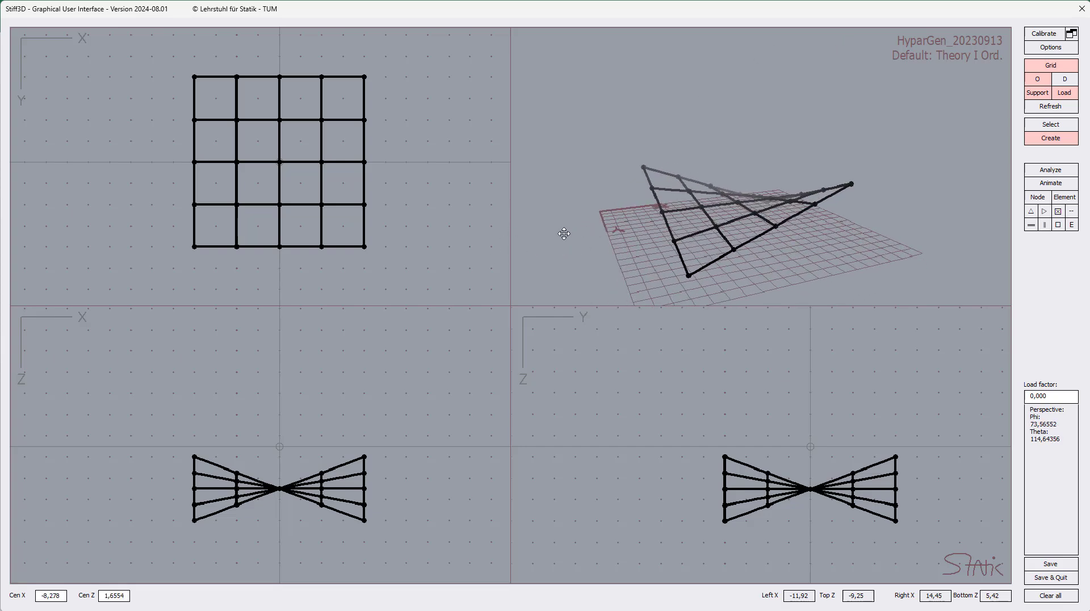
{"action": "left_click", "coordinate": [321, 120]}
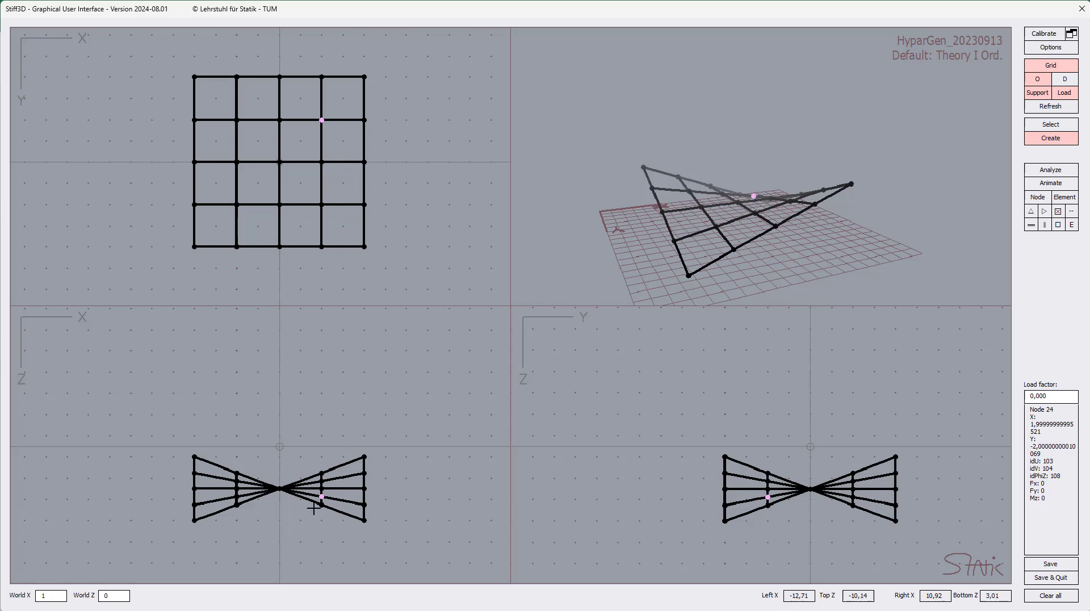
{"action": "mouse_move", "coordinate": [322, 496]}
{"action": "left_mouse_down"}
{"action": "mouse_move", "coordinate": [323, 482]}
{"action": "mouse_move", "coordinate": [343, 483]}
{"action": "mouse_move", "coordinate": [348, 519]}
{"action": "mouse_move", "coordinate": [322, 495]}
{"action": "mouse_move", "coordinate": [316, 460]}
{"action": "mouse_move", "coordinate": [284, 442]}
{"action": "mouse_move", "coordinate": [318, 469]}
{"action": "mouse_move", "coordinate": [326, 527]}
{"action": "mouse_move", "coordinate": [311, 439]}
{"action": "mouse_move", "coordinate": [347, 484]}
{"action": "mouse_move", "coordinate": [344, 502]}
{"action": "mouse_move", "coordinate": [310, 457]}
{"action": "mouse_move", "coordinate": [321, 503]}
{"action": "left_mouse_up"}
{"action": "right_click", "coordinate": [427, 360]}
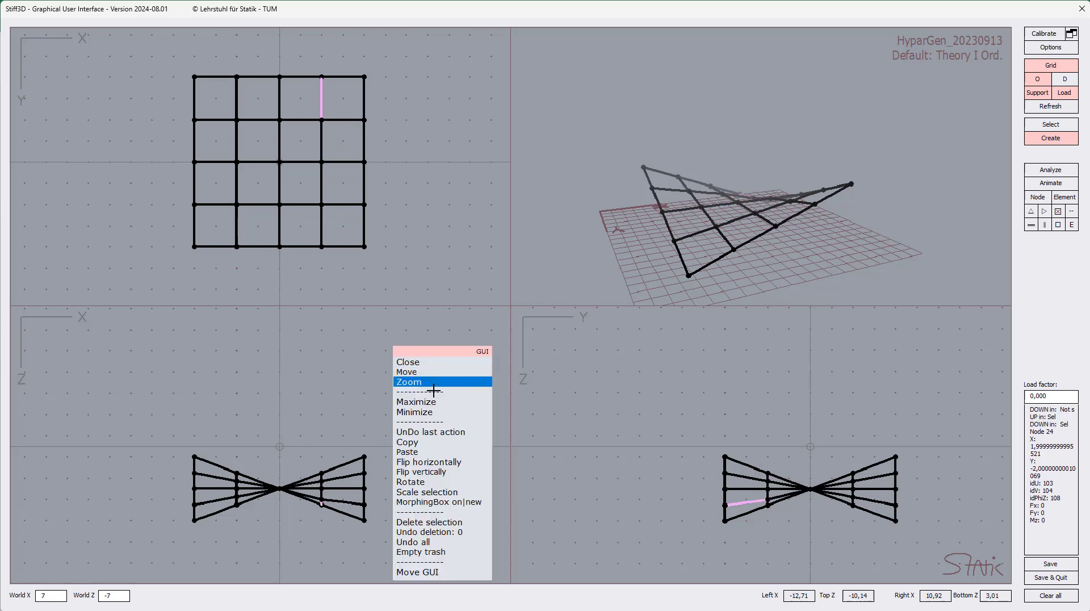
{"action": "left_click", "coordinate": [432, 430]}
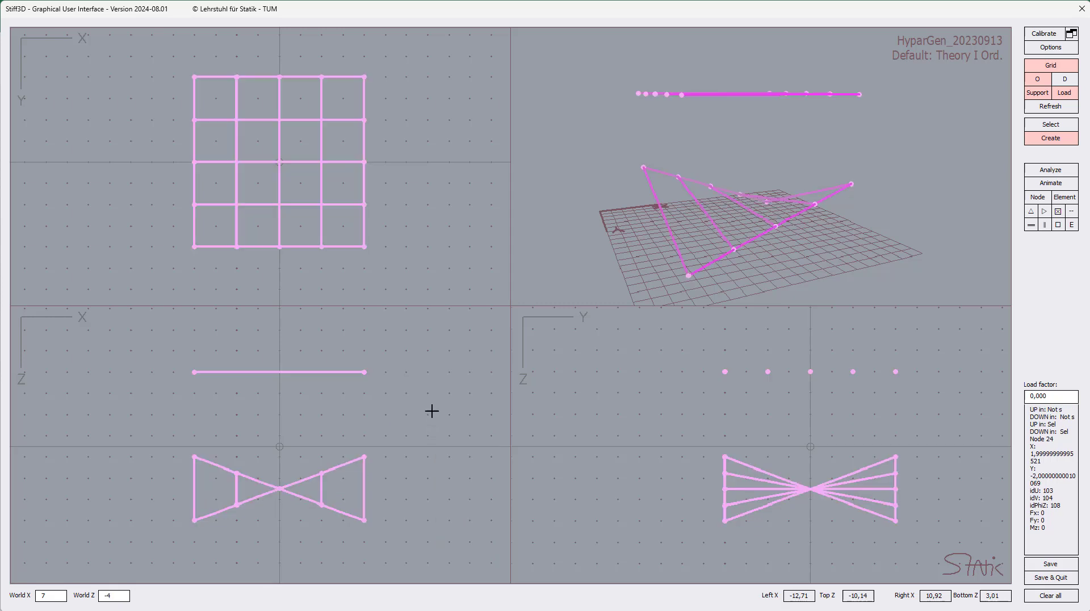
Reselect the frame, the blended ribs and the upper X-direction elements, and blend them into one crossing hypar grid.
{"action": "key", "text": "Escape"}
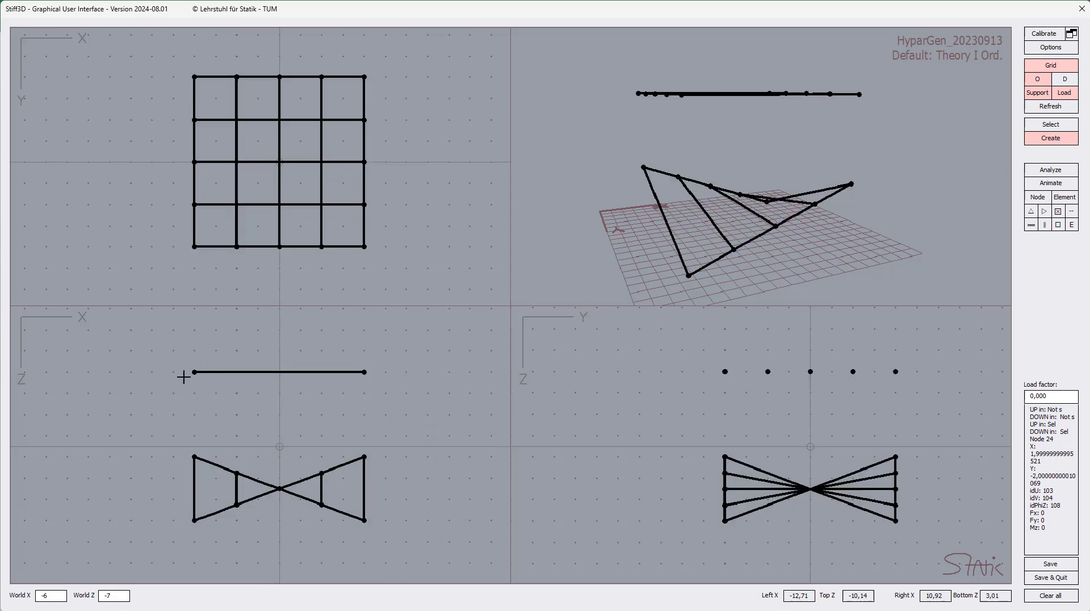
{"action": "left_click_drag", "start_coordinate": [155, 363], "coordinate": [406, 562]}
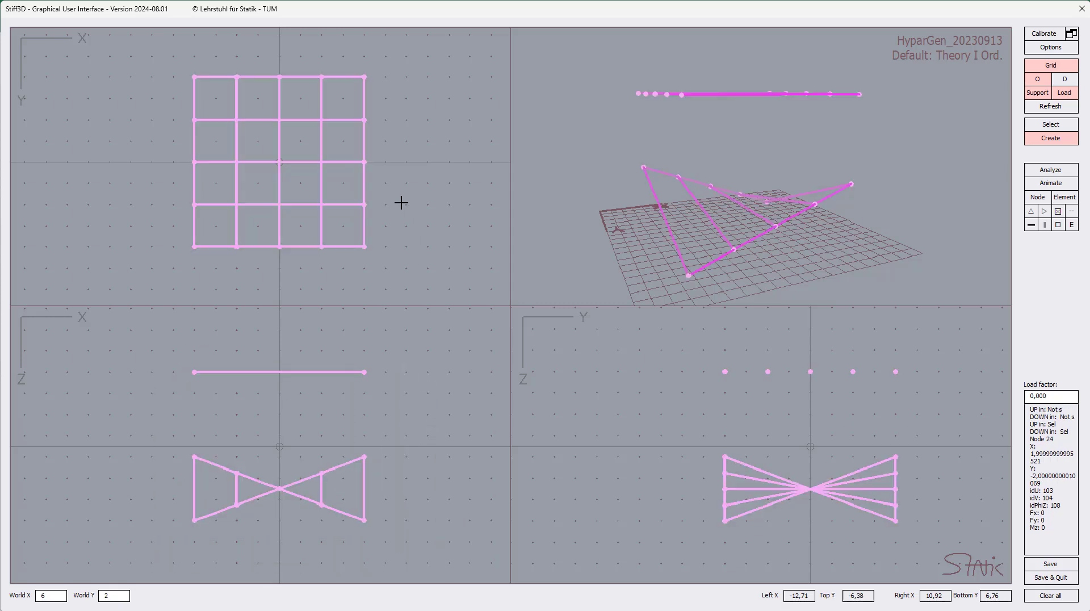
{"action": "right_click", "coordinate": [364, 180]}
{"action": "left_click", "coordinate": [366, 207]}
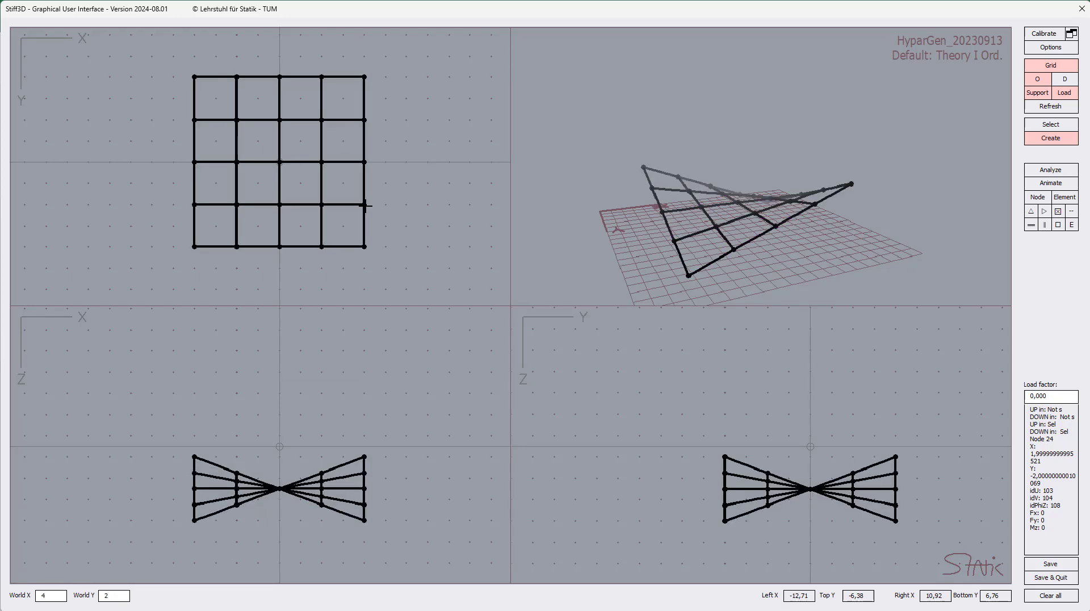